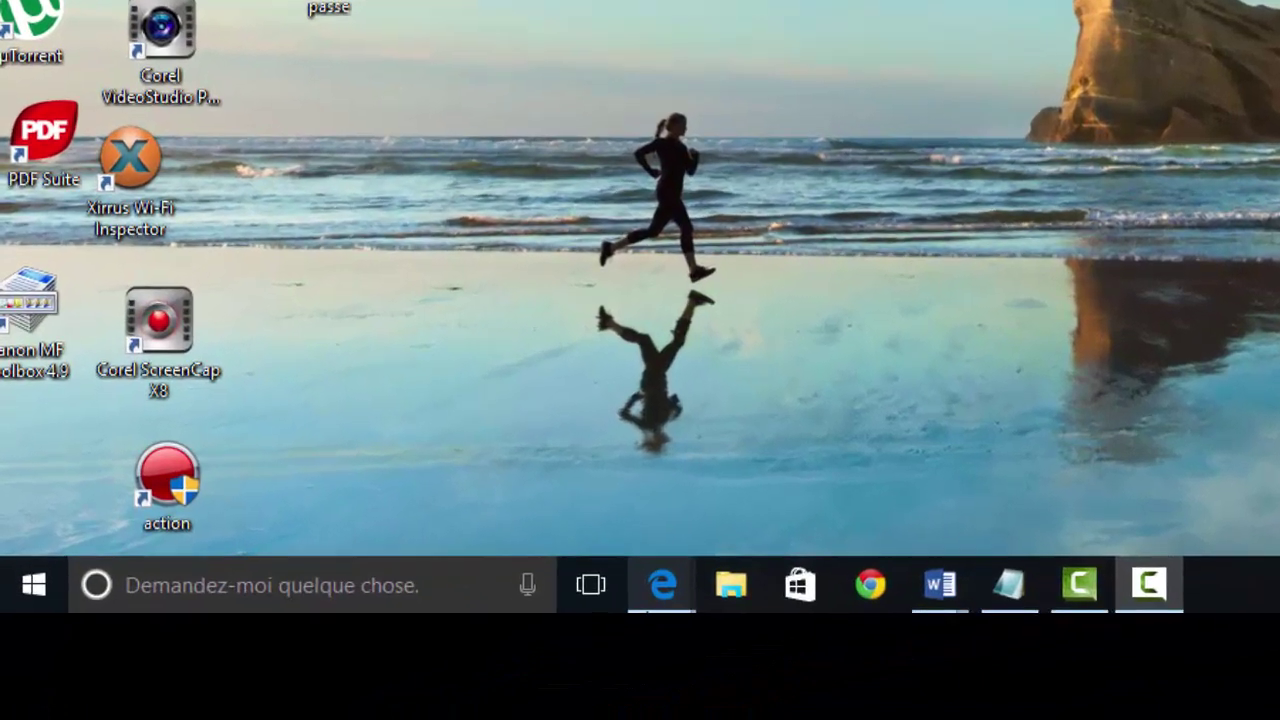
# - Switch to the Microsoft Edge window showing Google Traduction, open an extra blank tab and return to the Google Traduction tab
pyautogui.moveTo(373, 704)
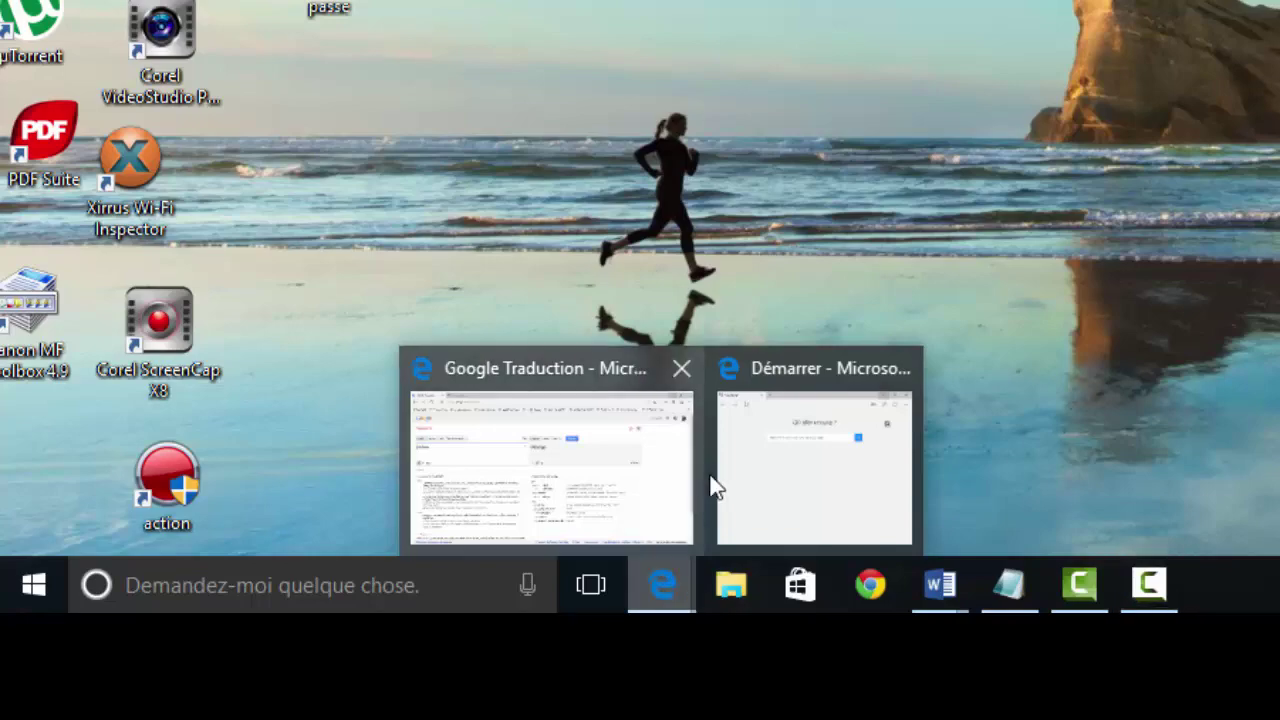
pyautogui.click(648, 463)
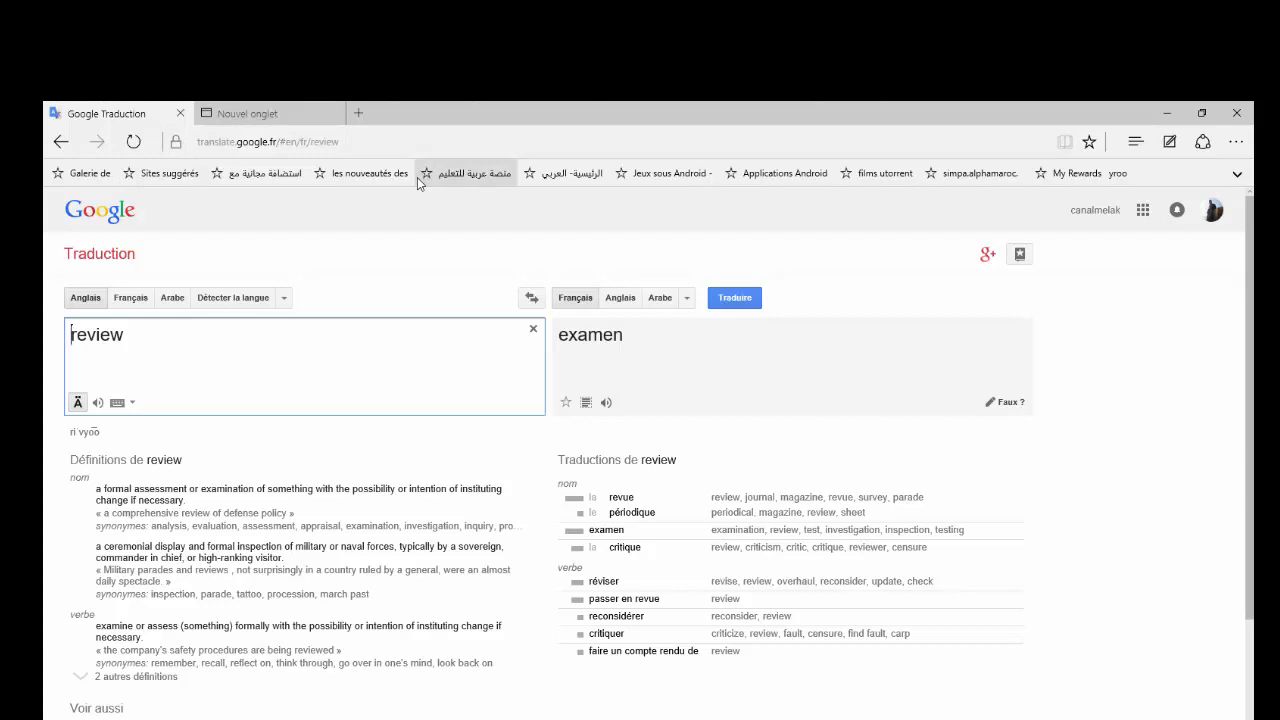
pyautogui.click(358, 114)
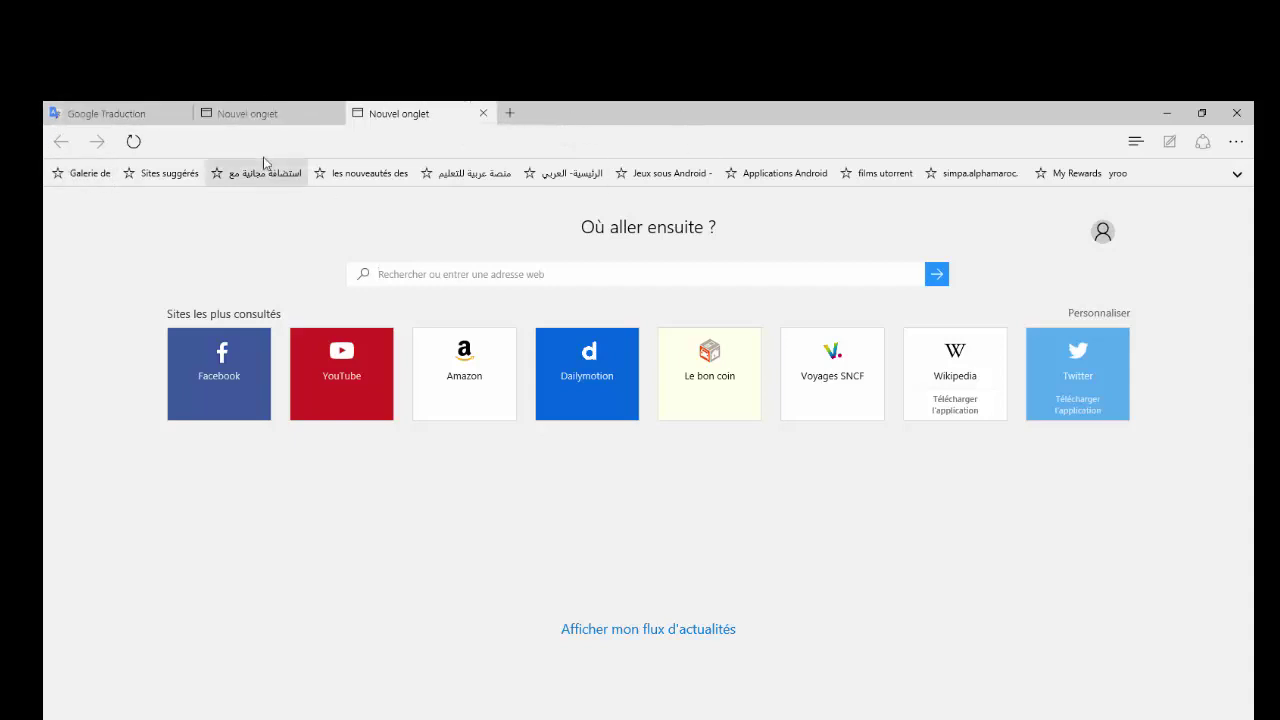
pyautogui.click(136, 114)
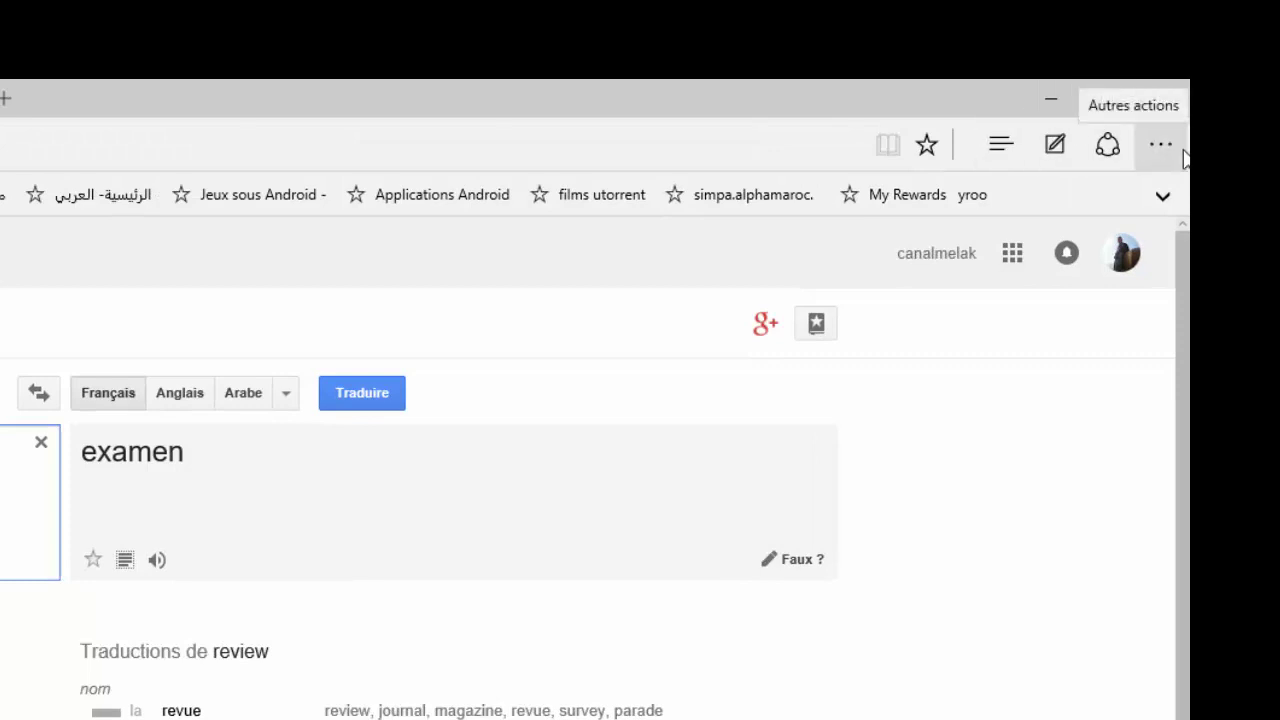
# - View the browser's favorites, reading list, history and downloads in turn
pyautogui.click(1002, 146)
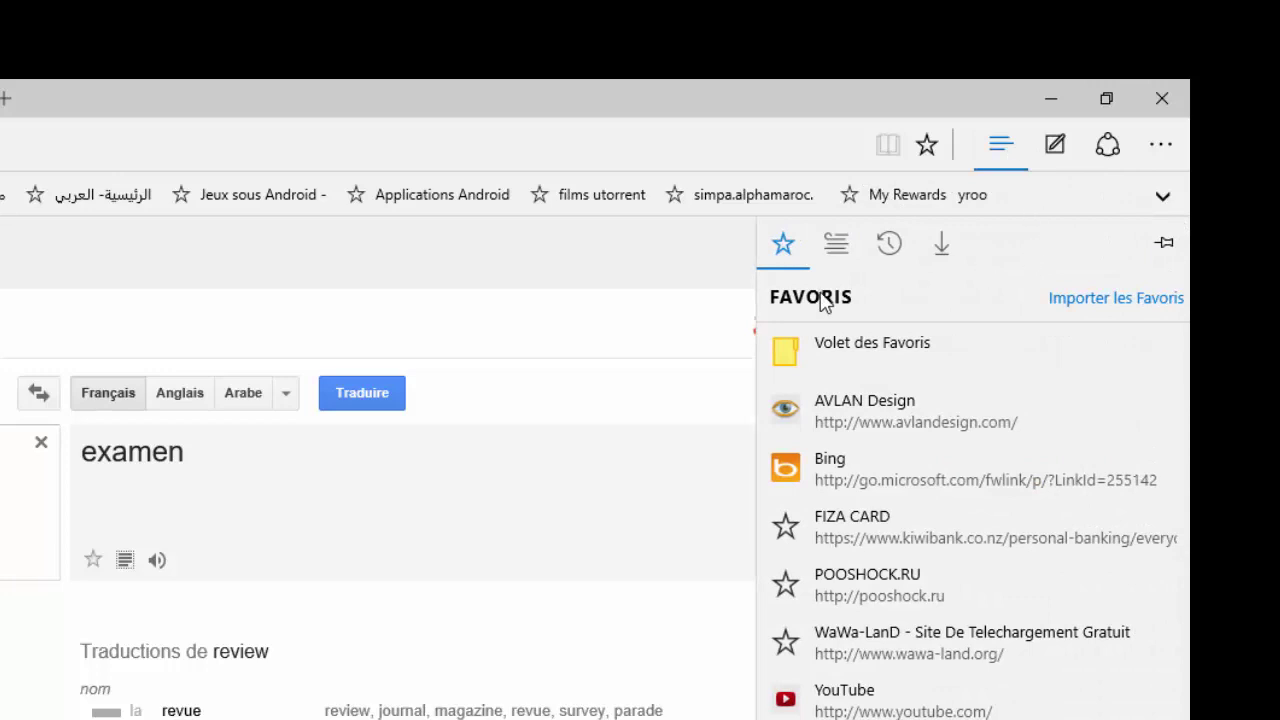
pyautogui.click(834, 258)
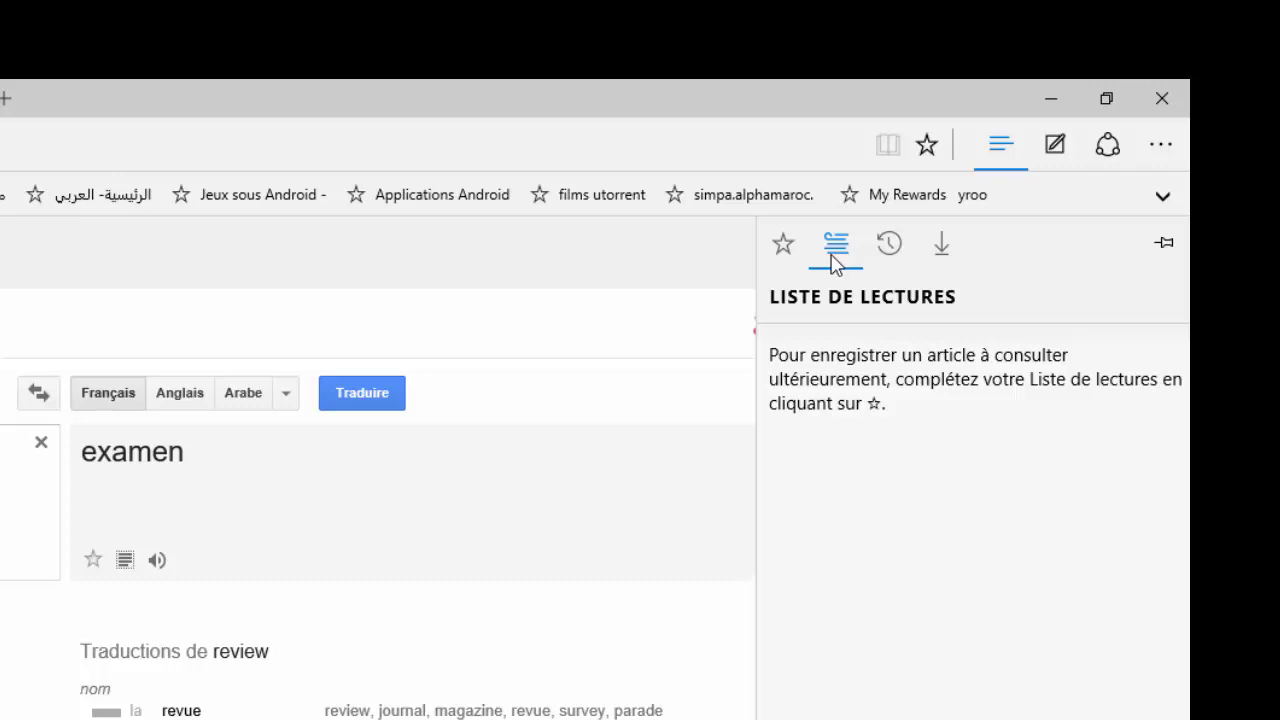
pyautogui.click(890, 247)
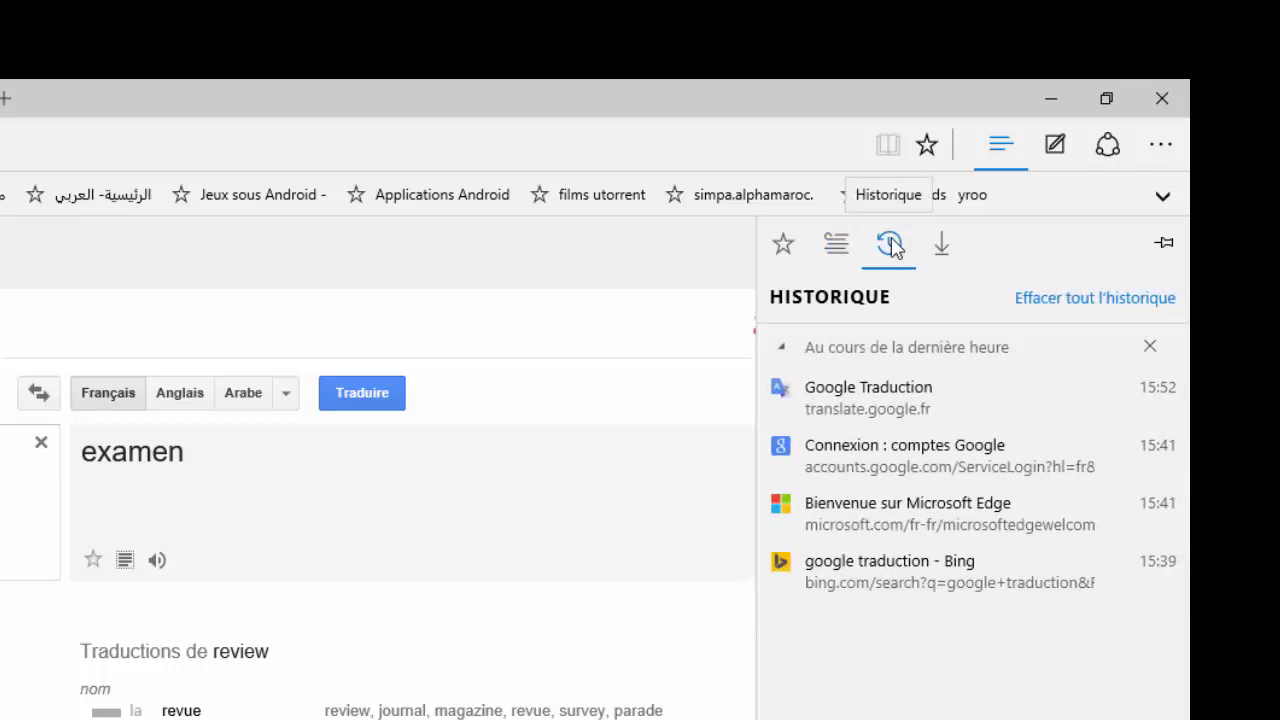
pyautogui.click(941, 252)
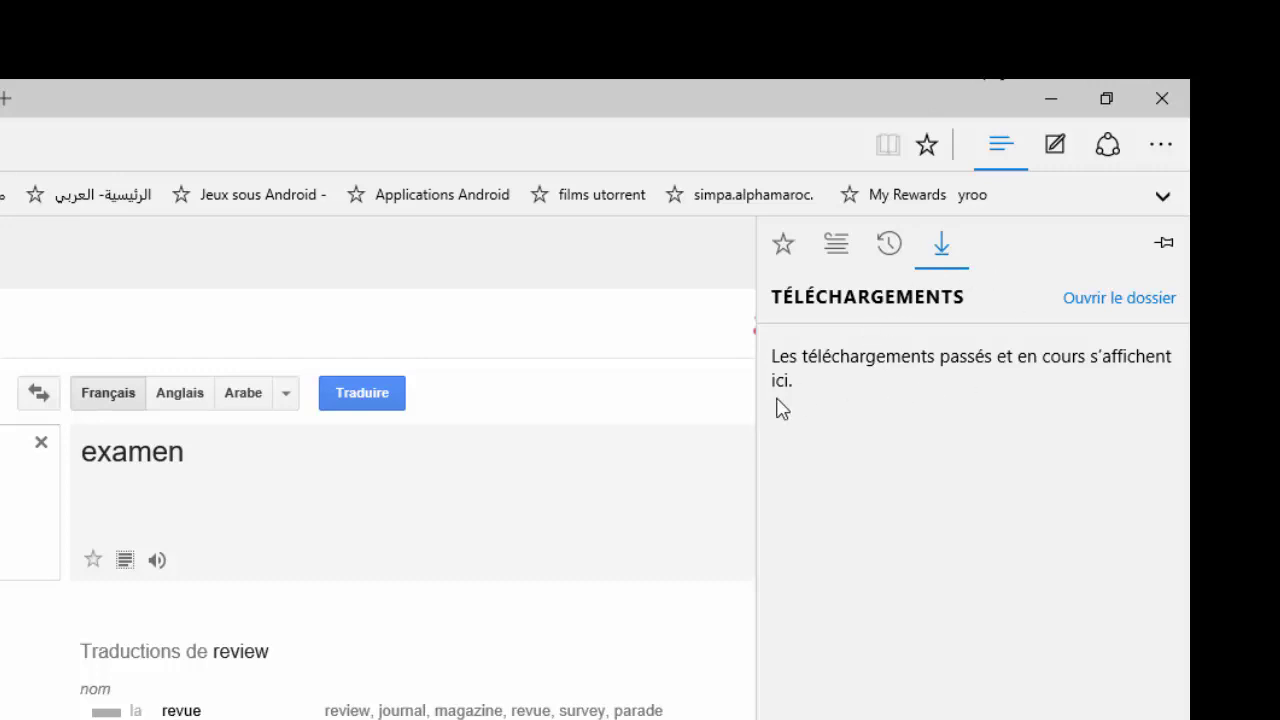
# - Start a web note on the translation page and draw a freehand scribble across the source text box with a light blue, medium-size pen
pyautogui.click(1056, 144)
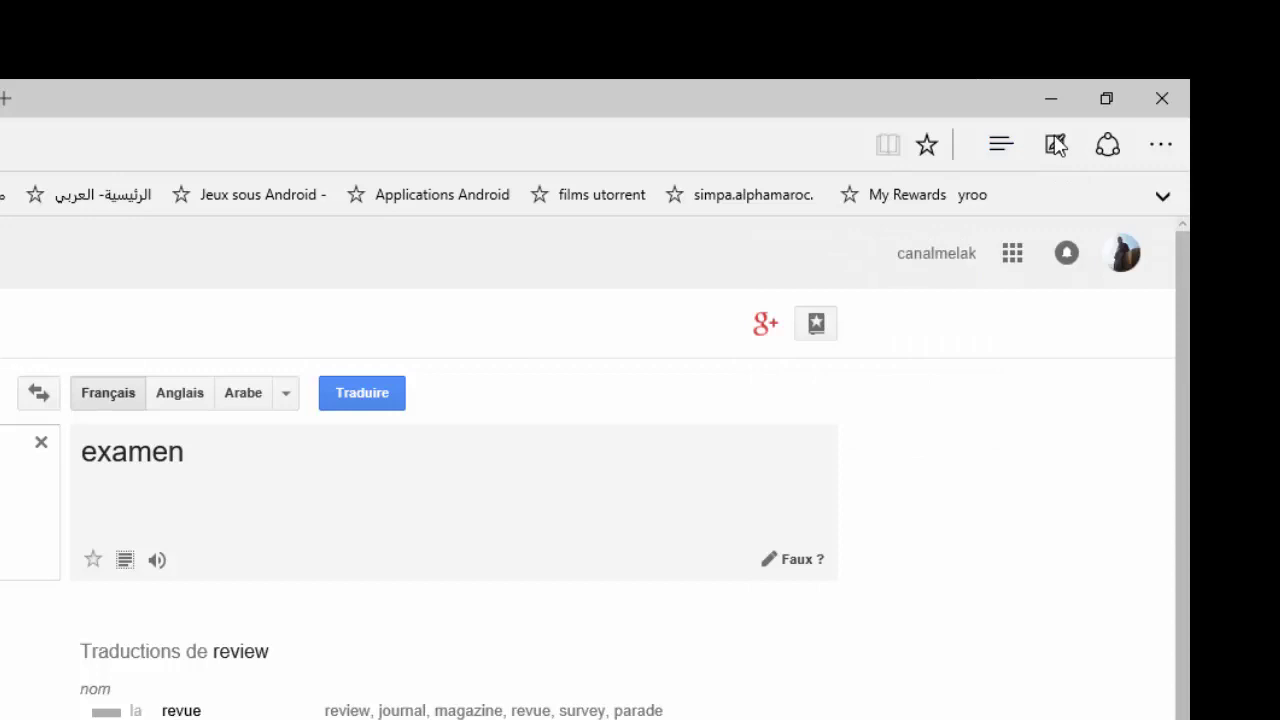
pyautogui.click(1055, 160)
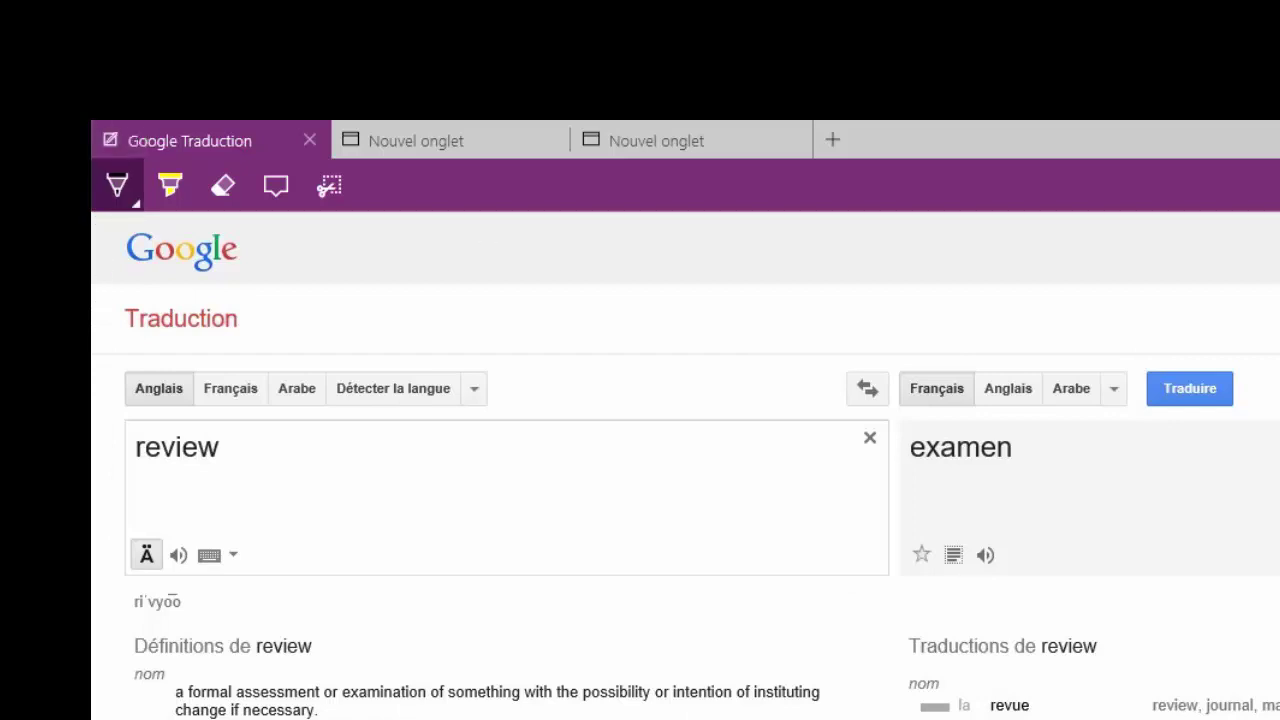
pyautogui.click(126, 203)
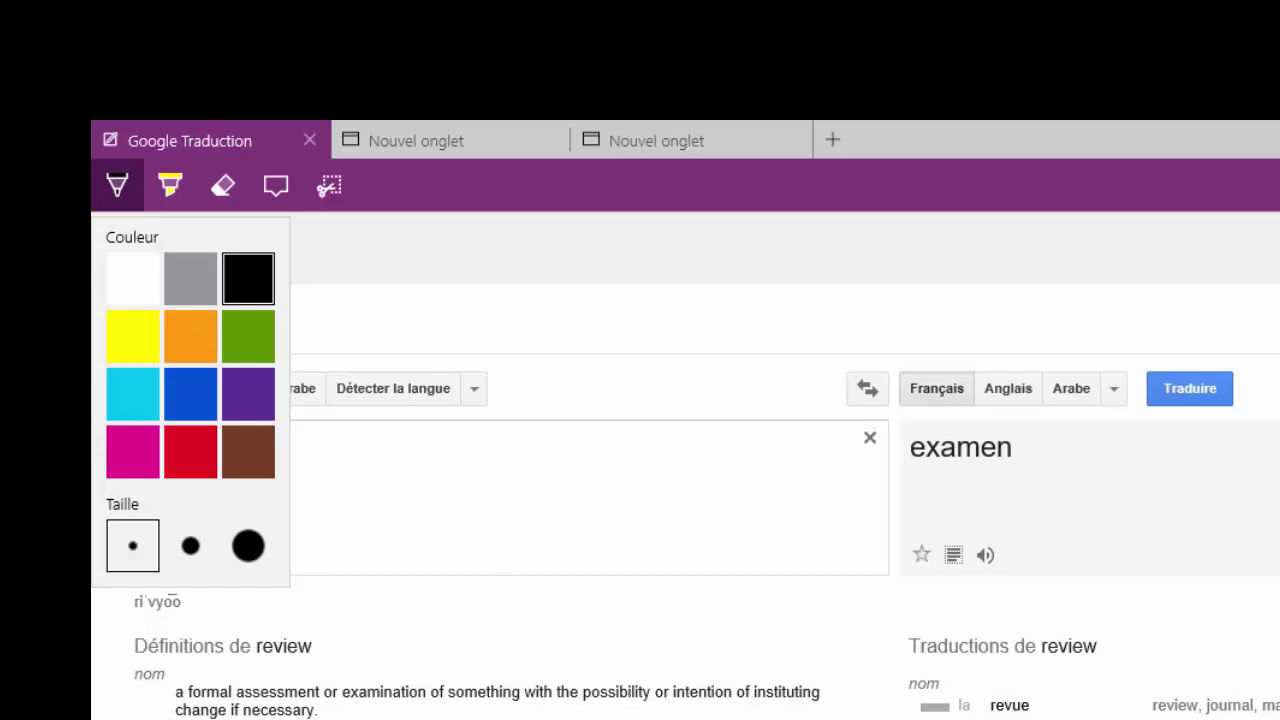
pyautogui.click(128, 389)
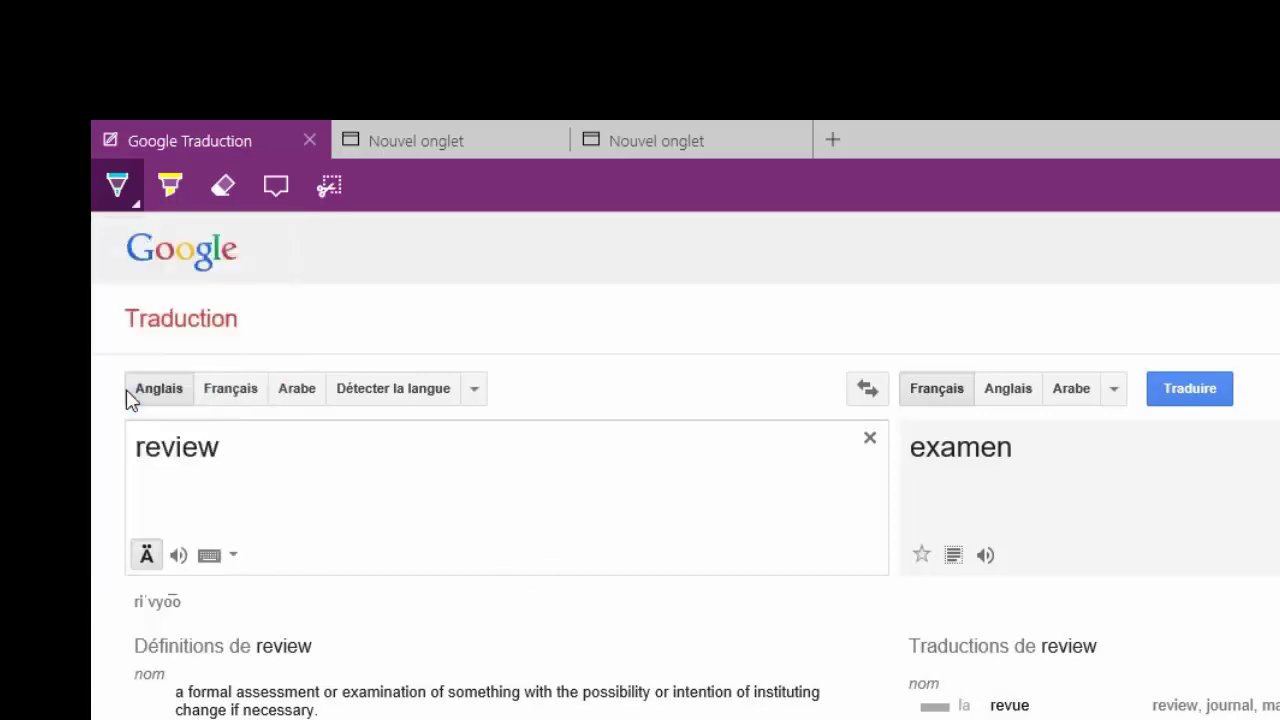
pyautogui.click(128, 204)
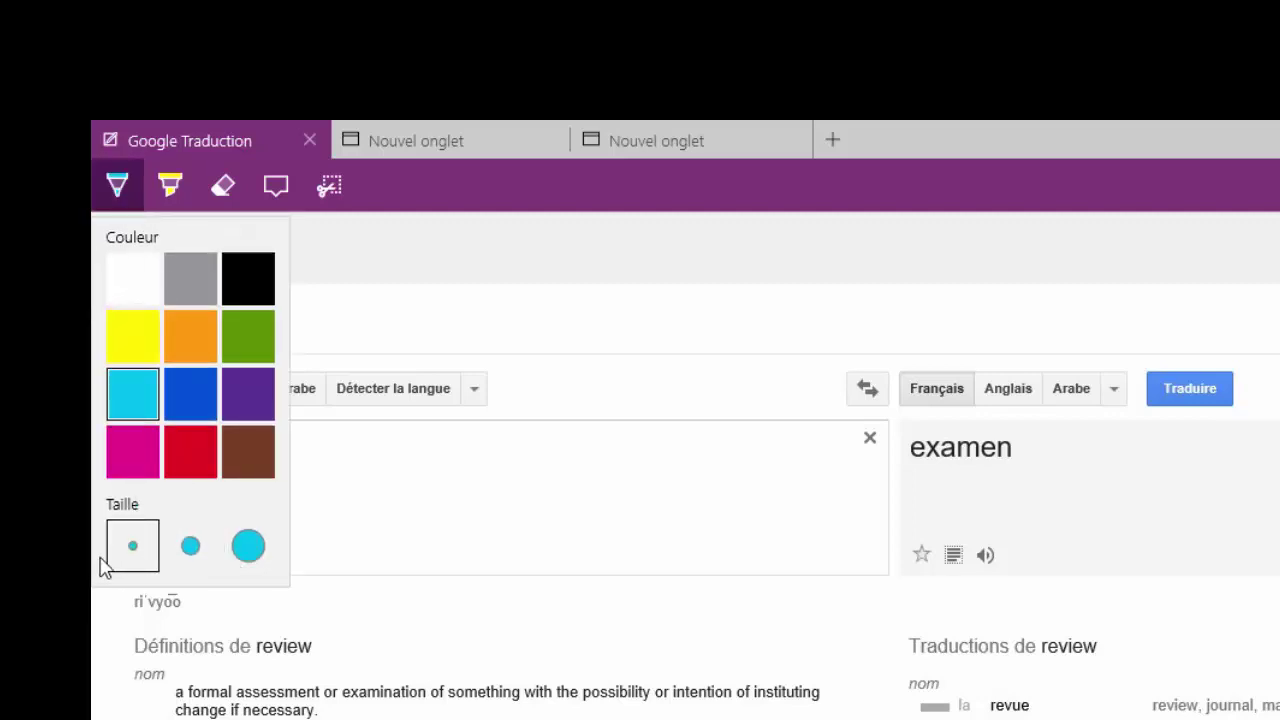
pyautogui.click(189, 557)
pyautogui.moveTo(334, 528)
pyautogui.mouseDown()
pyautogui.moveTo(361, 603)
pyautogui.moveTo(480, 522)
pyautogui.moveTo(395, 465)
pyautogui.moveTo(568, 438)
pyautogui.moveTo(520, 540)
pyautogui.moveTo(612, 355)
pyautogui.moveTo(386, 429)
pyautogui.moveTo(428, 470)
pyautogui.mouseUp()
pyautogui.moveTo(553, 460)
pyautogui.mouseDown()
pyautogui.moveTo(689, 466)
pyautogui.moveTo(656, 469)
pyautogui.mouseUp()
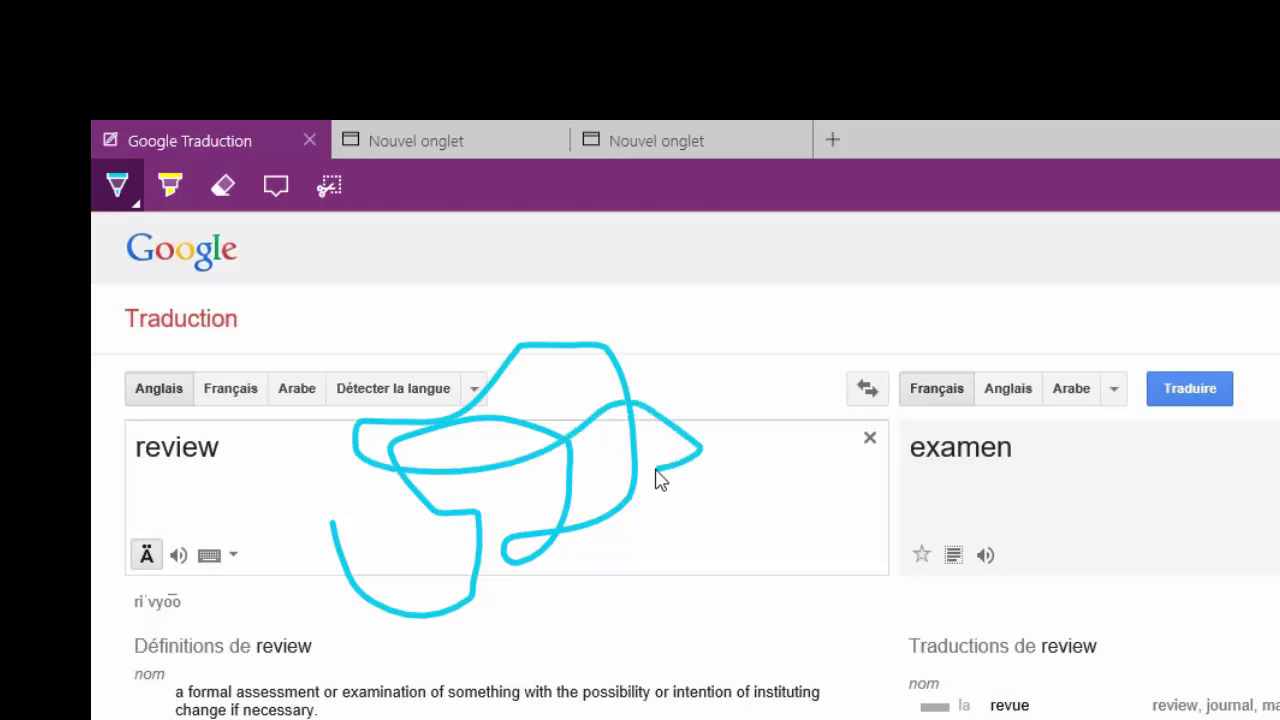
# - Highlight the second noun definition of review, beginning "a ceremonial display", with a green highlighter
pyautogui.click(170, 185)
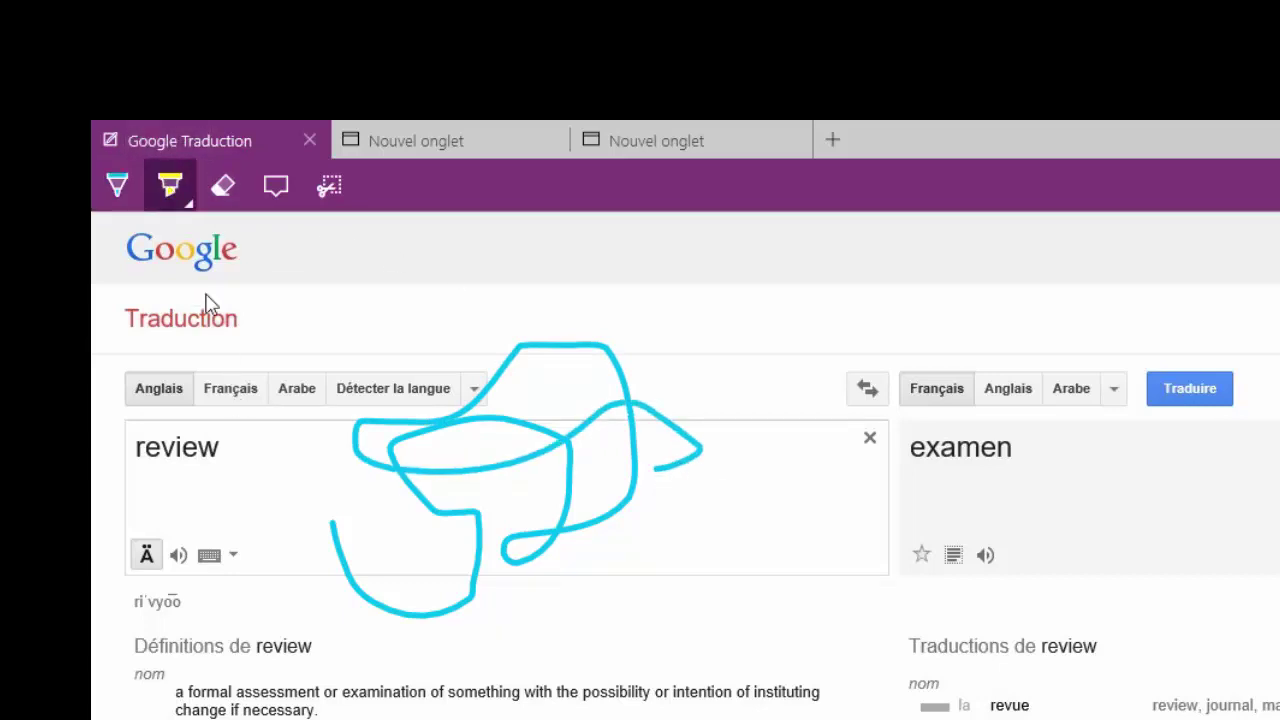
pyautogui.click(183, 200)
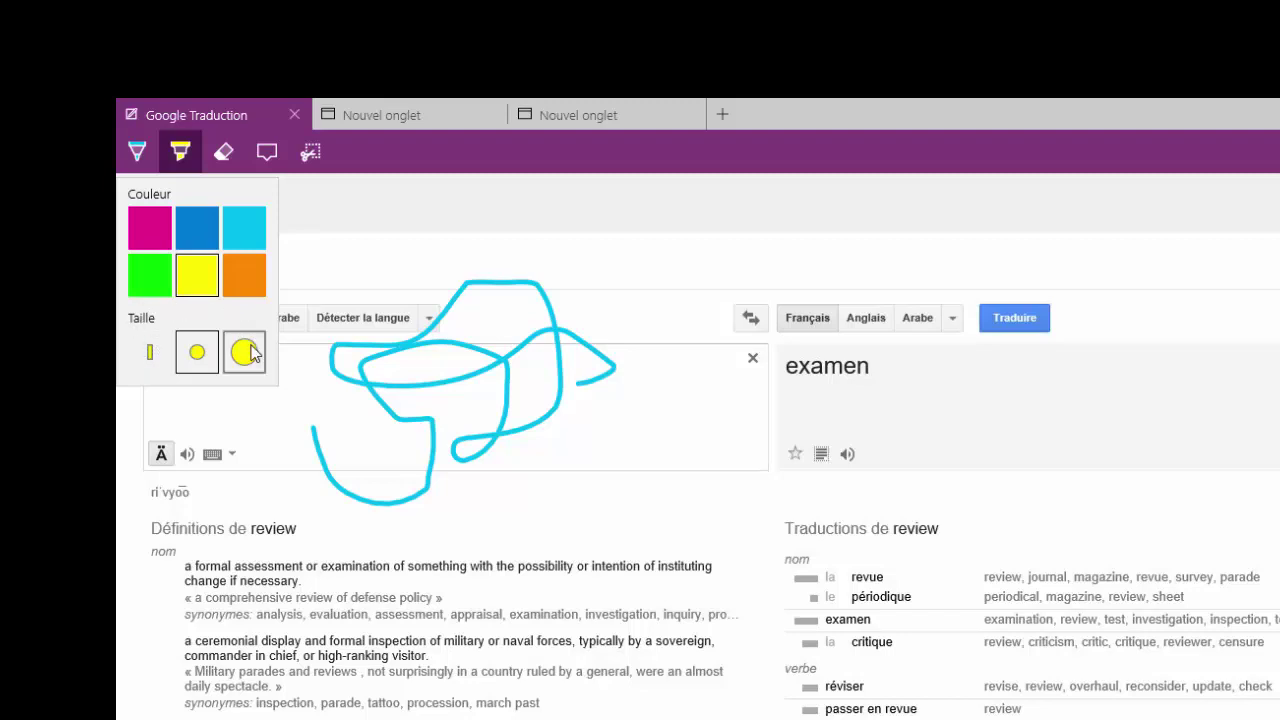
pyautogui.click(150, 278)
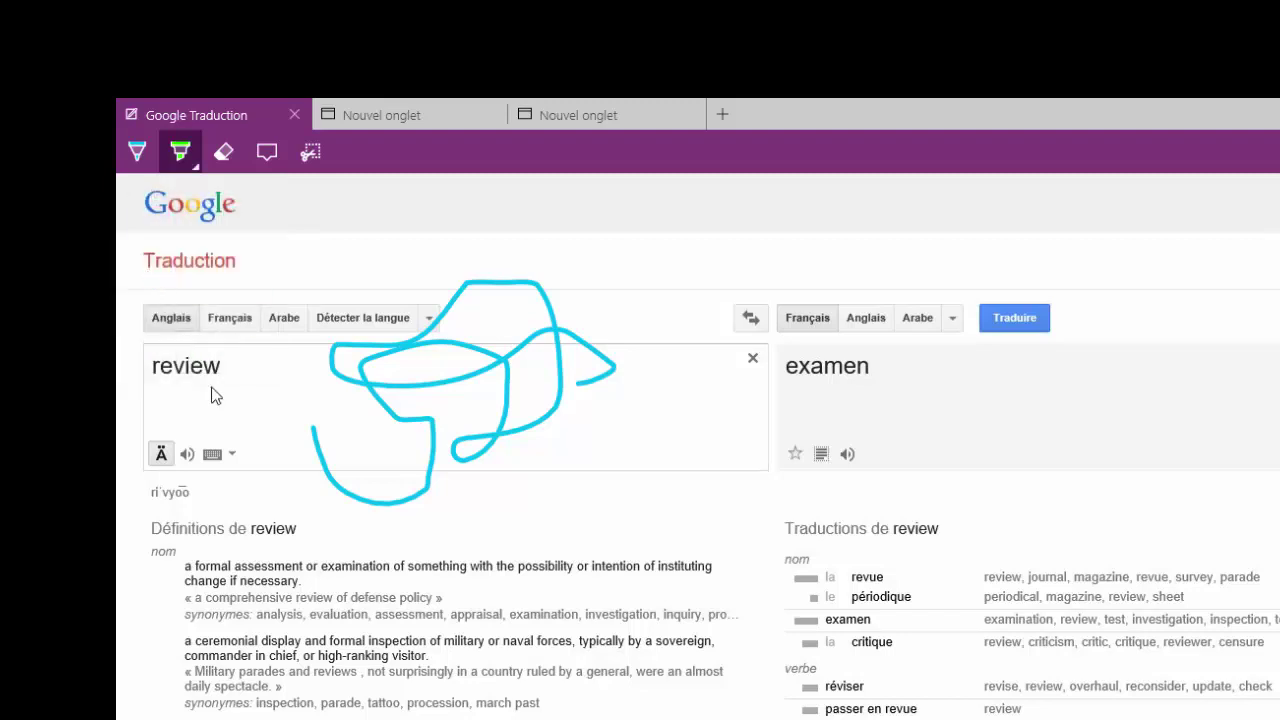
pyautogui.moveTo(183, 638)
pyautogui.mouseDown()
pyautogui.moveTo(448, 664)
pyautogui.moveTo(695, 645)
pyautogui.moveTo(728, 678)
pyautogui.moveTo(370, 688)
pyautogui.moveTo(180, 666)
pyautogui.moveTo(624, 678)
pyautogui.moveTo(684, 664)
pyautogui.moveTo(604, 662)
pyautogui.moveTo(710, 657)
pyautogui.moveTo(212, 630)
pyautogui.moveTo(182, 650)
pyautogui.moveTo(196, 668)
pyautogui.moveTo(260, 670)
pyautogui.mouseUp()
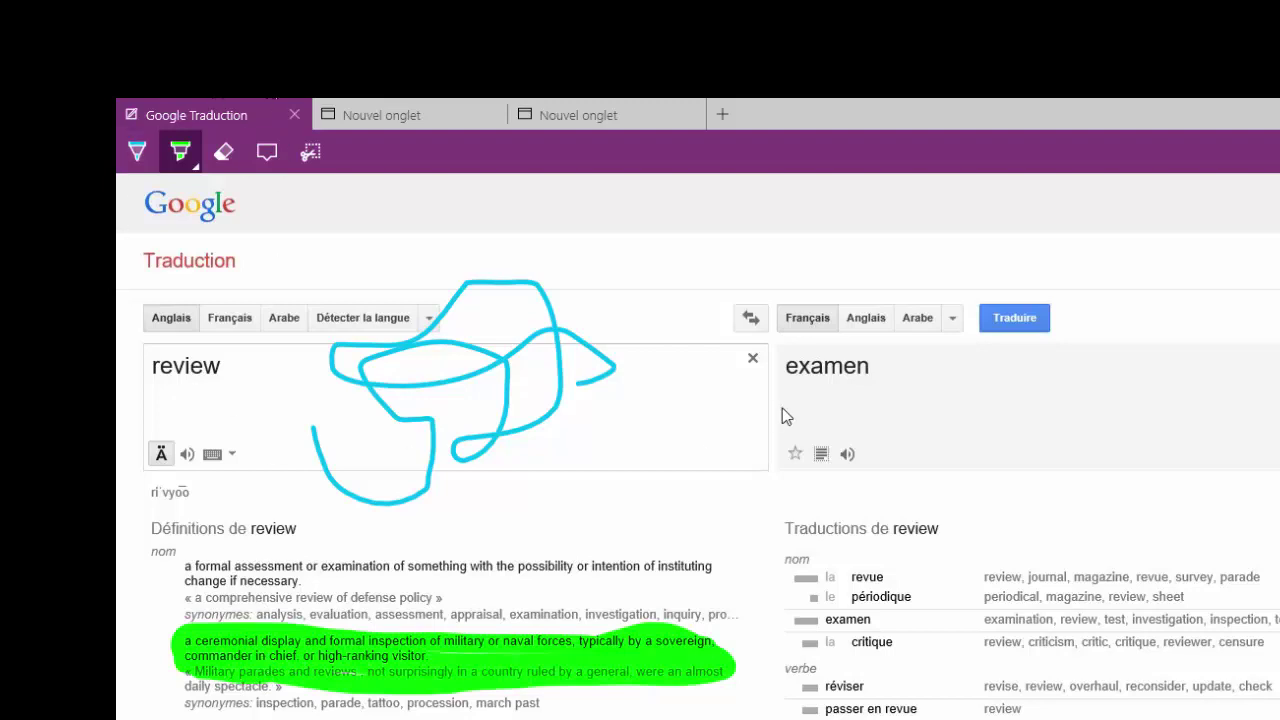
# - Erase the light blue pen scribble from the page
pyautogui.click(229, 153)
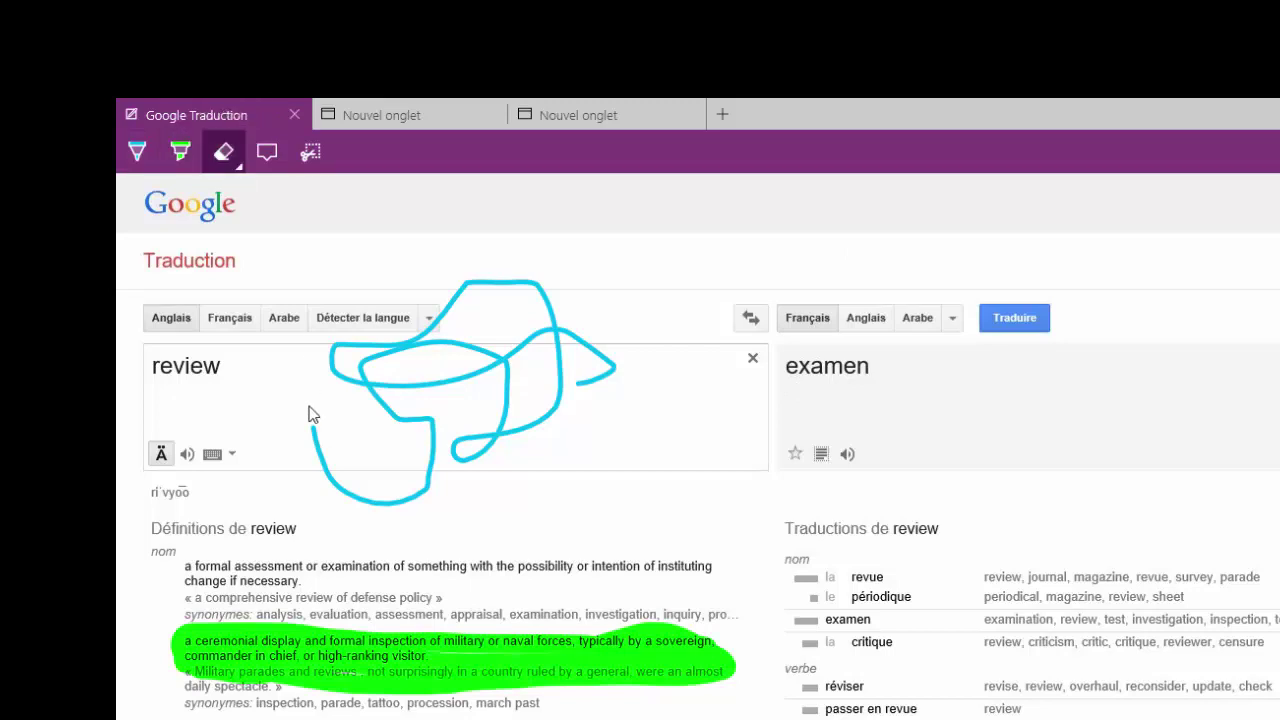
pyautogui.moveTo(320, 434); pyautogui.dragTo(333, 481)
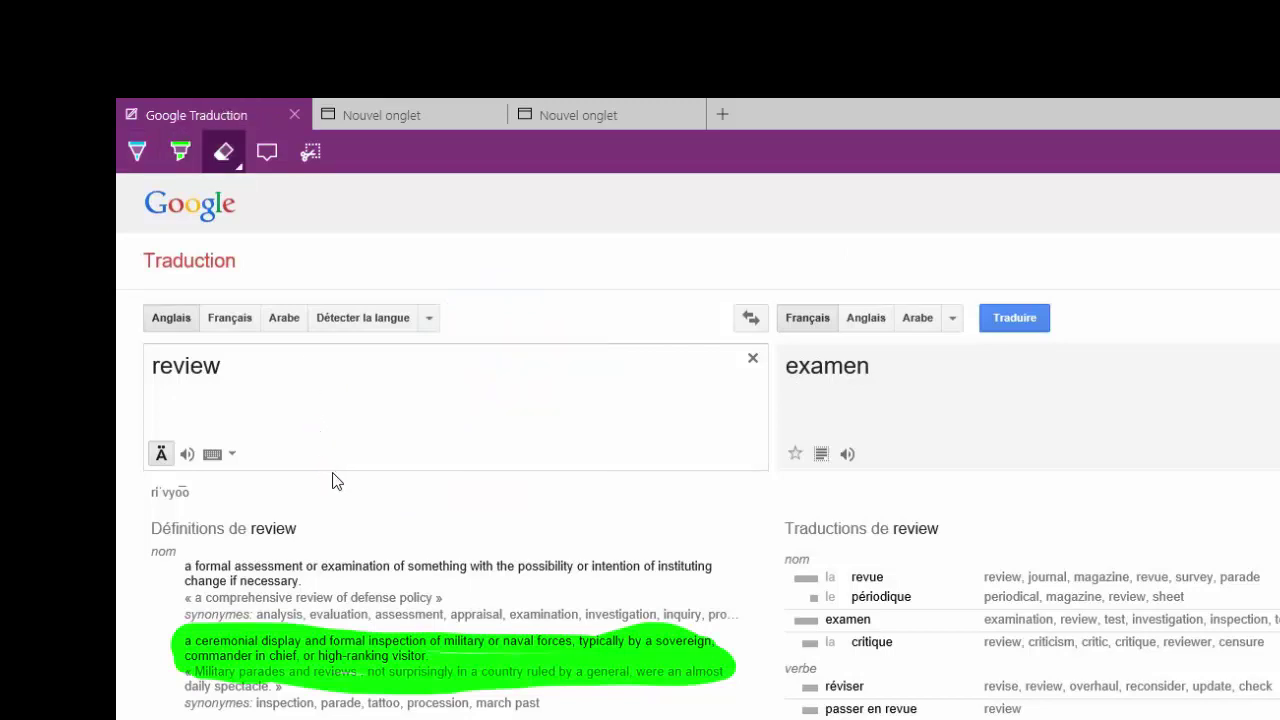
# - Add a typed note reading "ce contenu est très important" below the source text box and delete the extra empty note
pyautogui.click(266, 153)
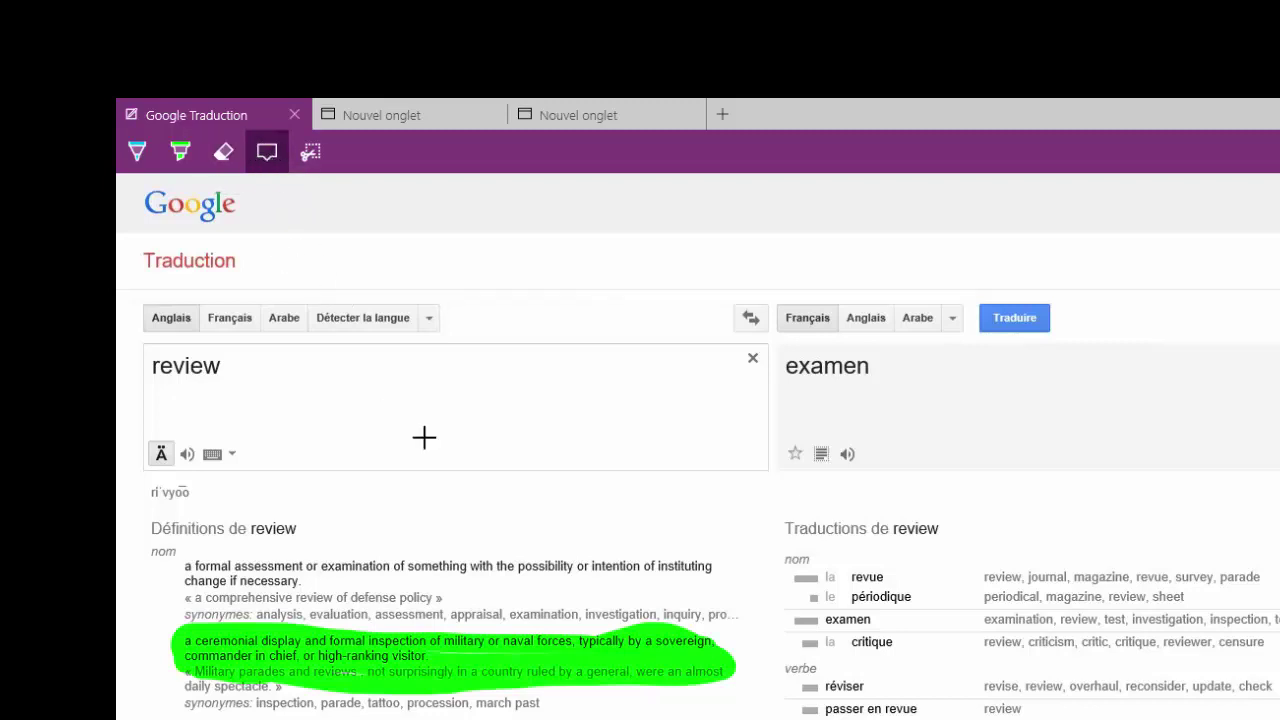
pyautogui.click(574, 490)
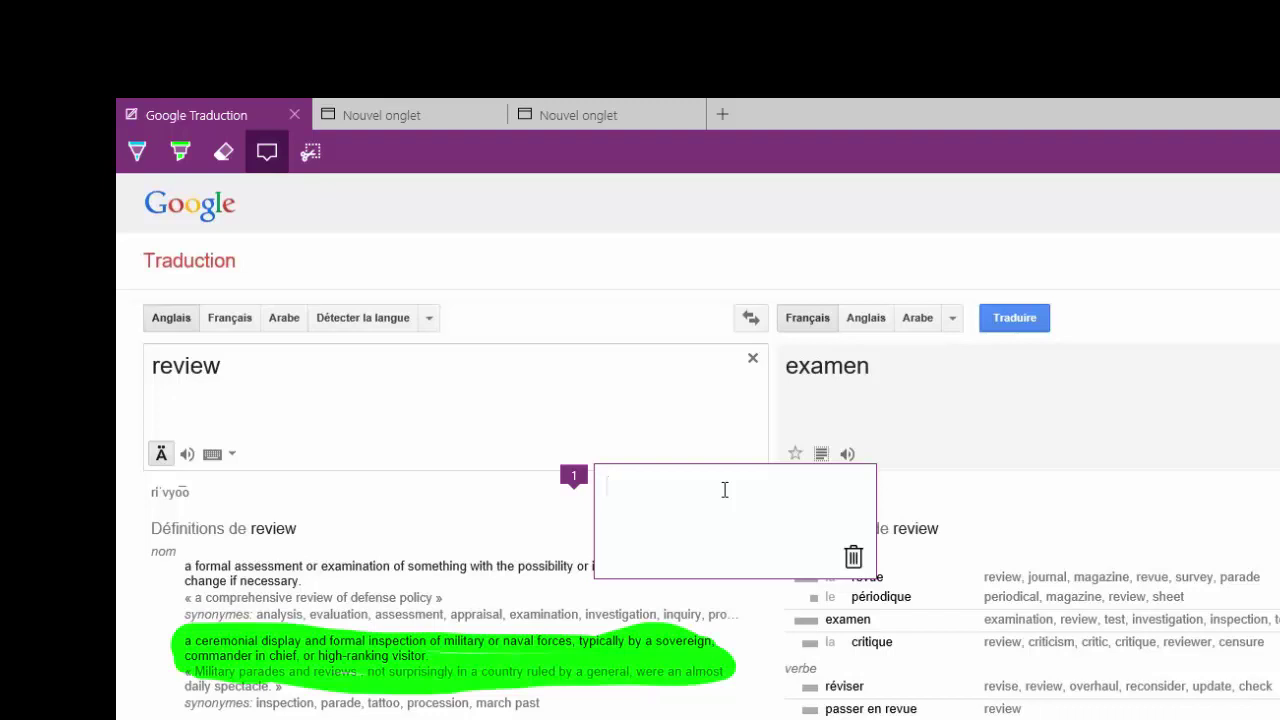
pyautogui.write('ce contenu est très imp')
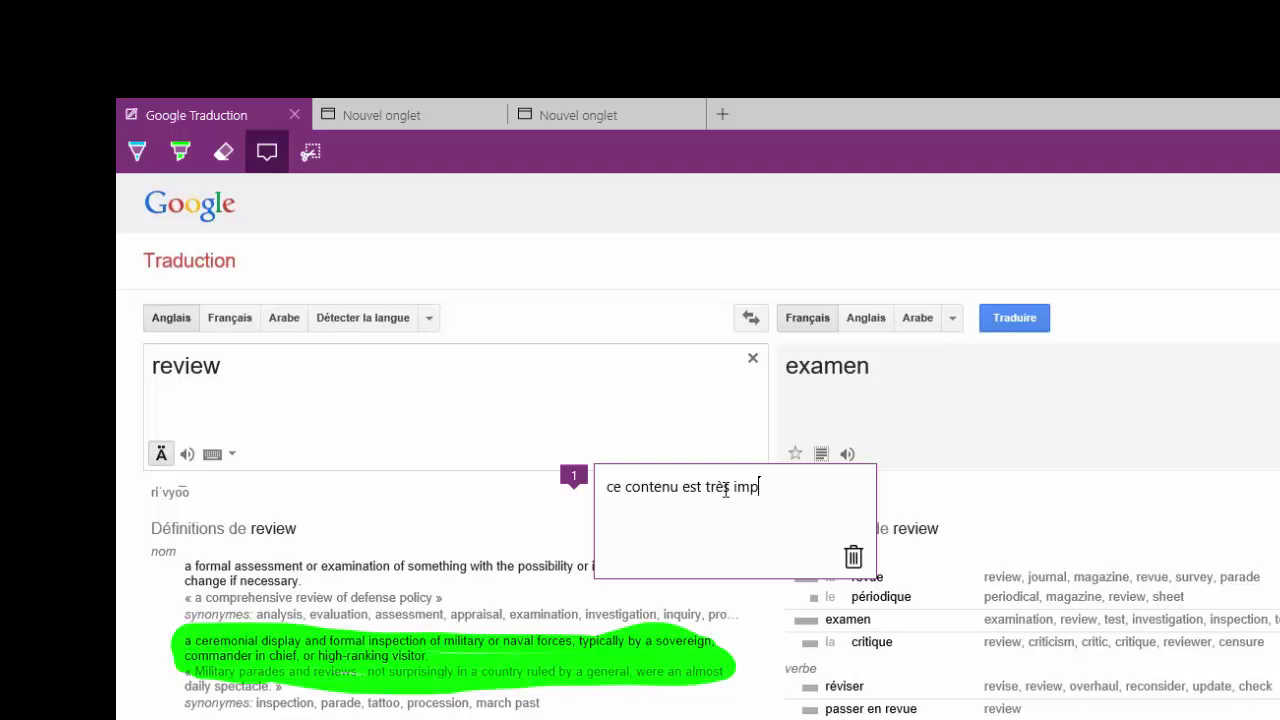
pyautogui.write('ortant')
pyautogui.click(657, 434)
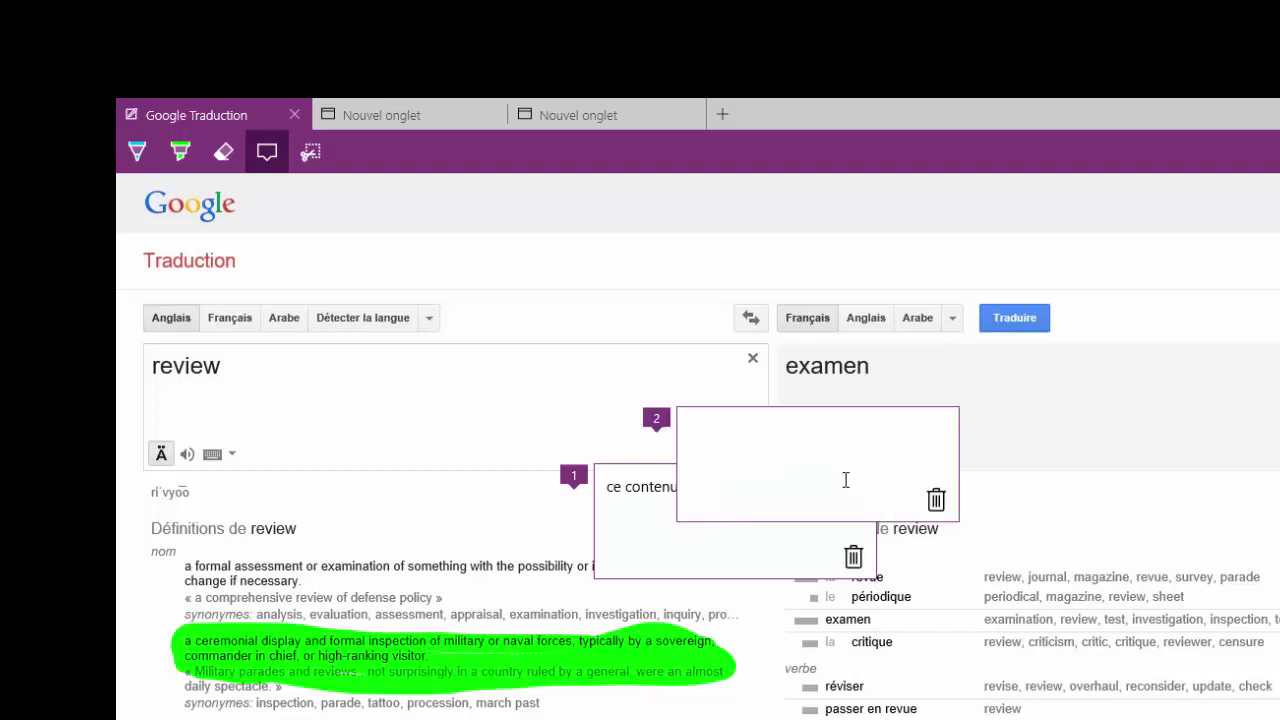
pyautogui.click(972, 501)
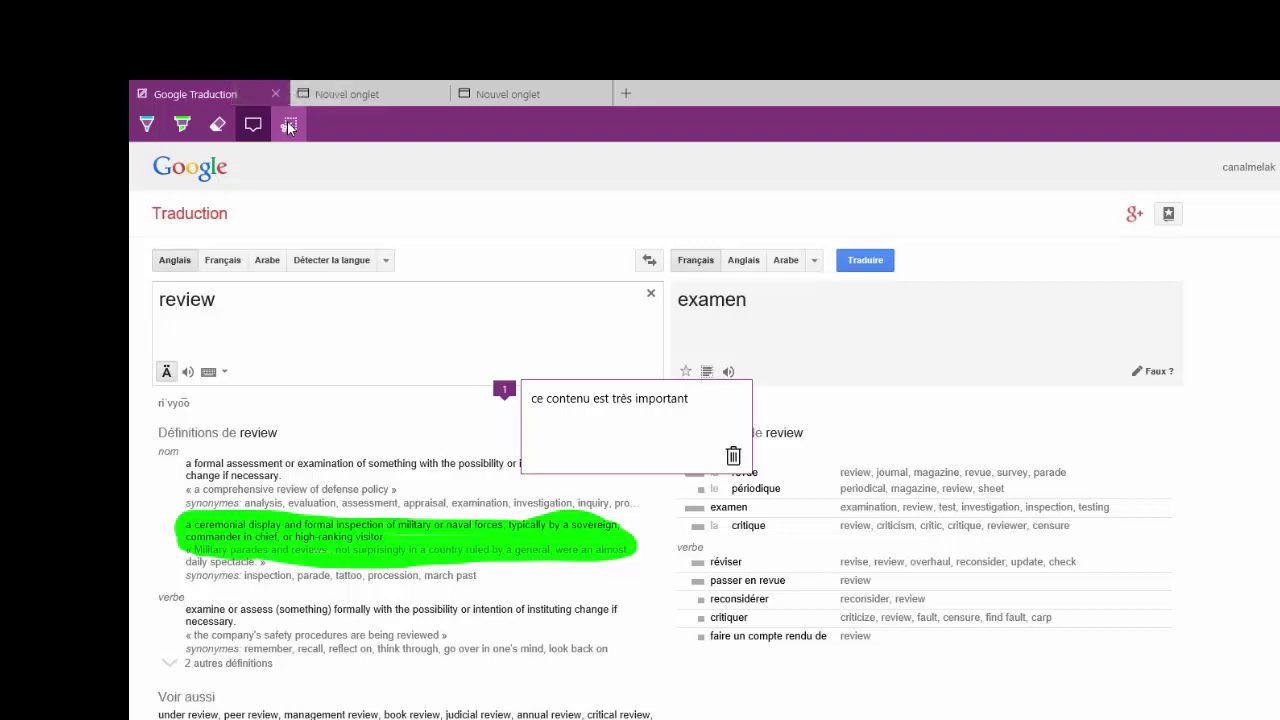
# - Copy a clip of the annotated page from the Traduction heading down to the footer links
pyautogui.click(288, 126)
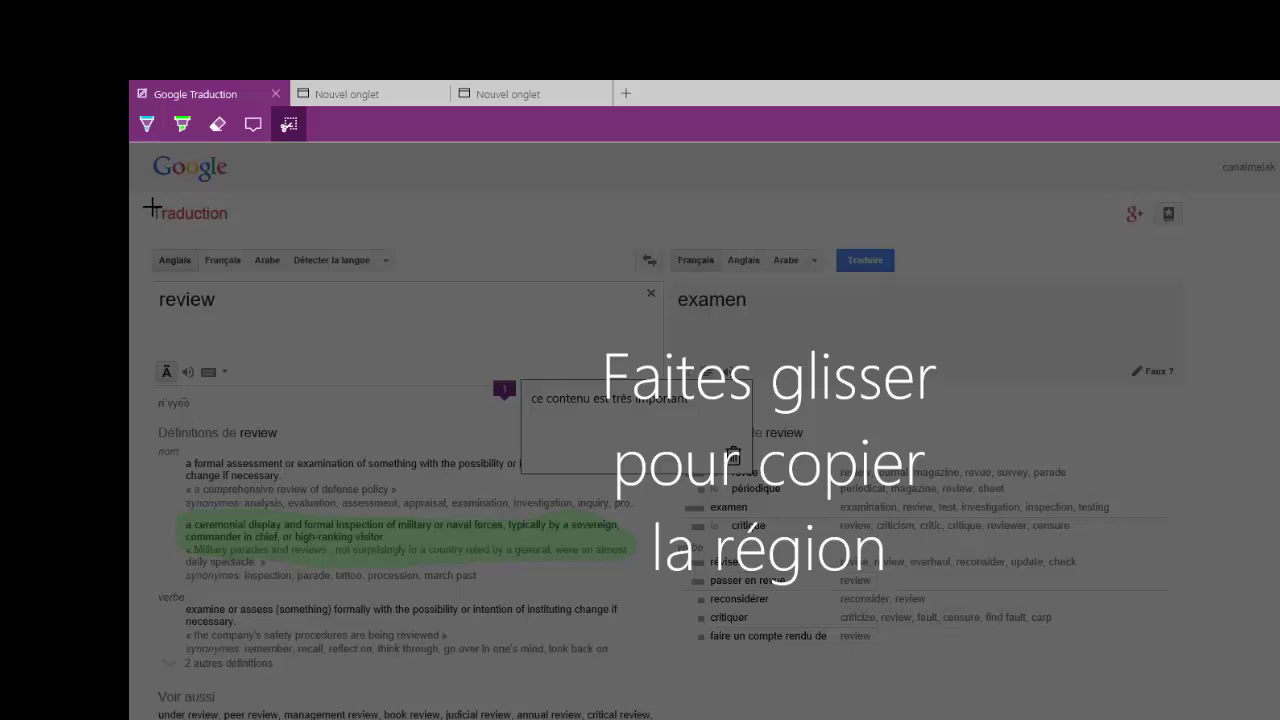
pyautogui.moveTo(150, 206); pyautogui.dragTo(1032, 719)
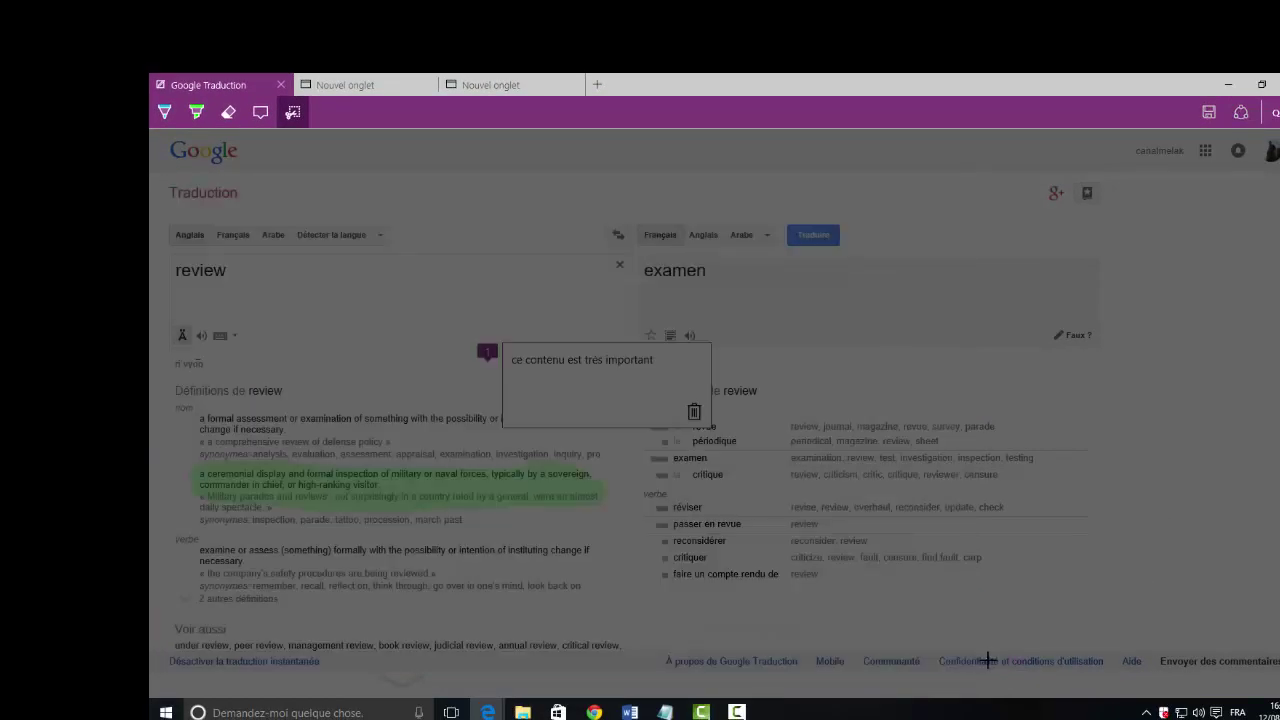
# - Minimize the browser and create a new Microsoft Word document on the desktop, keeping its default name
pyautogui.click(1229, 85)
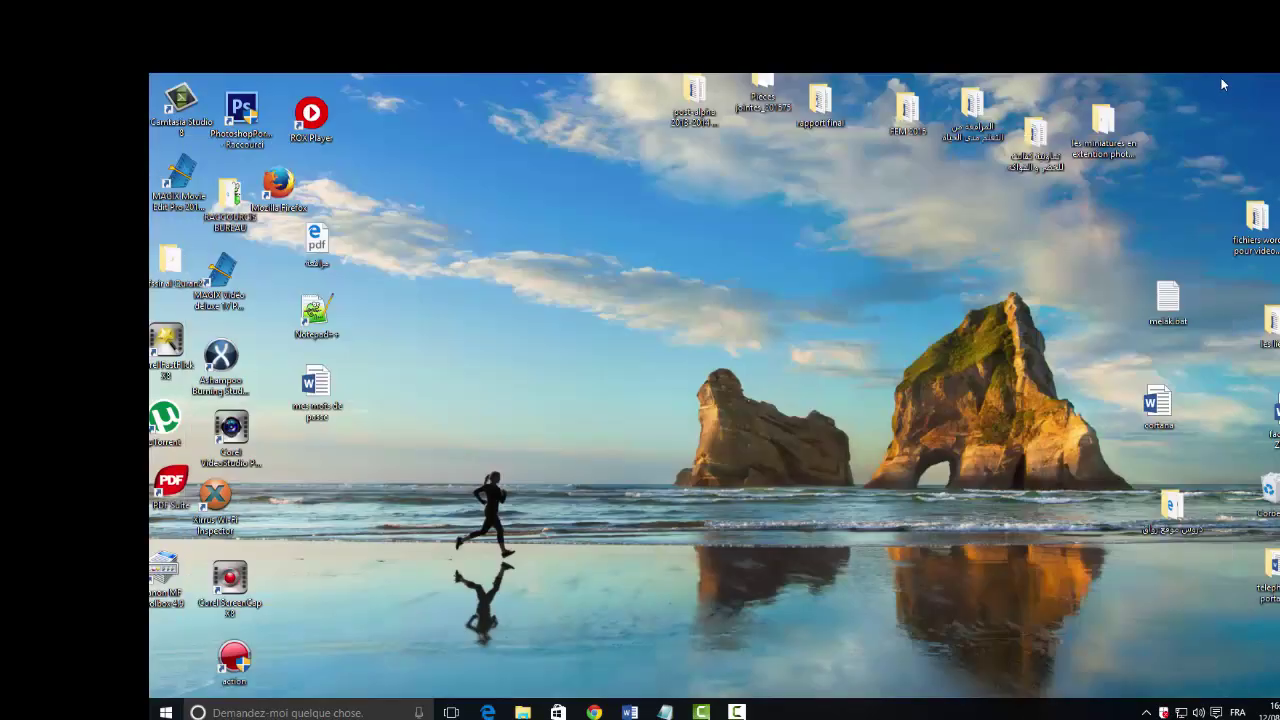
pyautogui.rightClick(586, 272)
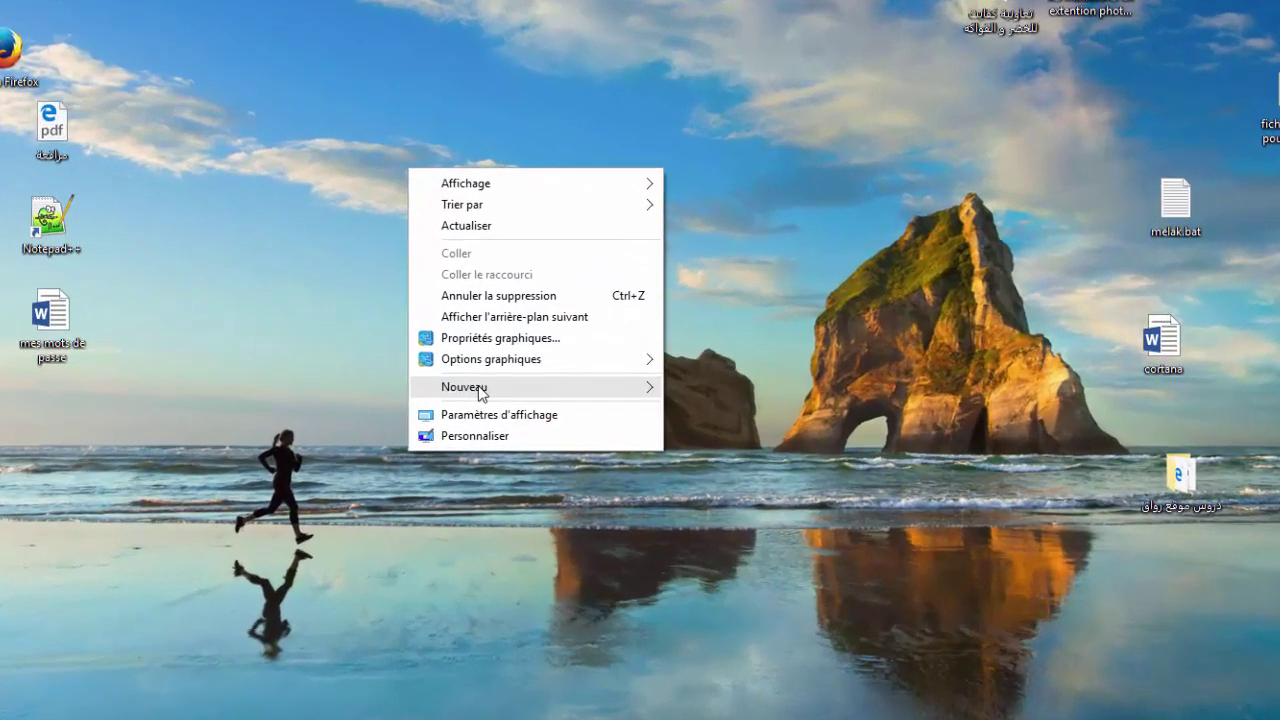
pyautogui.moveTo(560, 417)
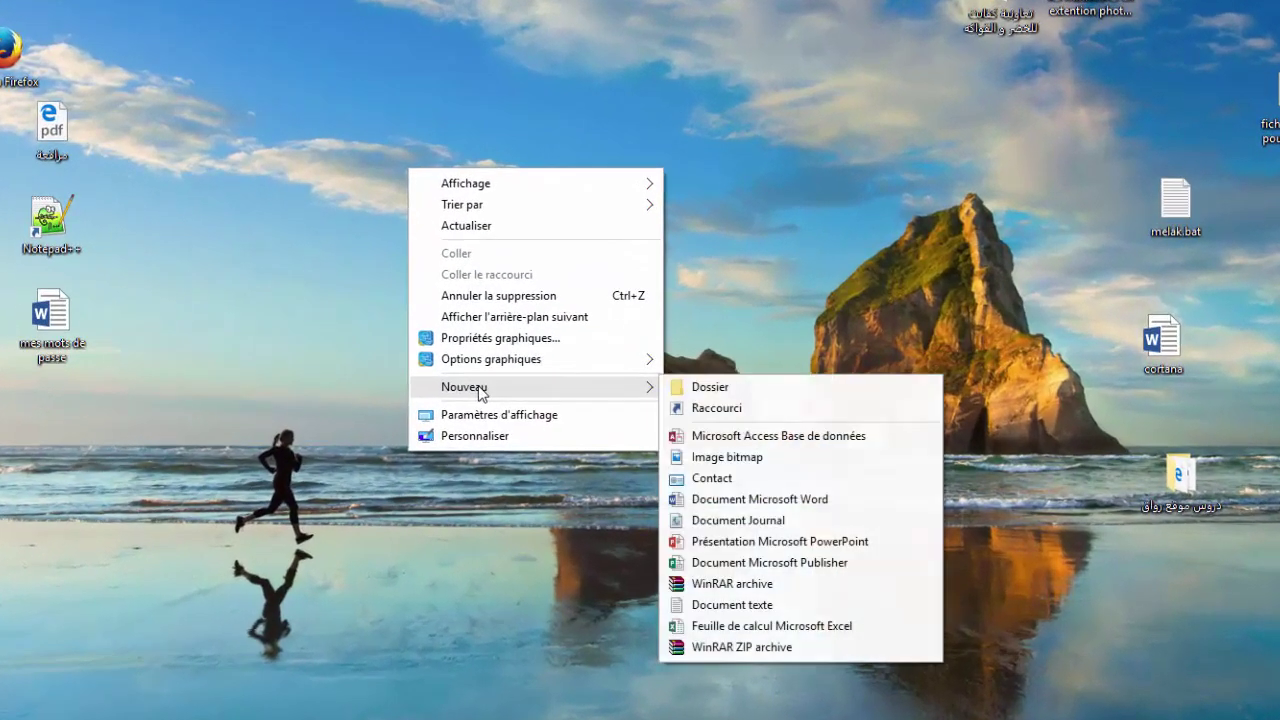
pyautogui.click(729, 500)
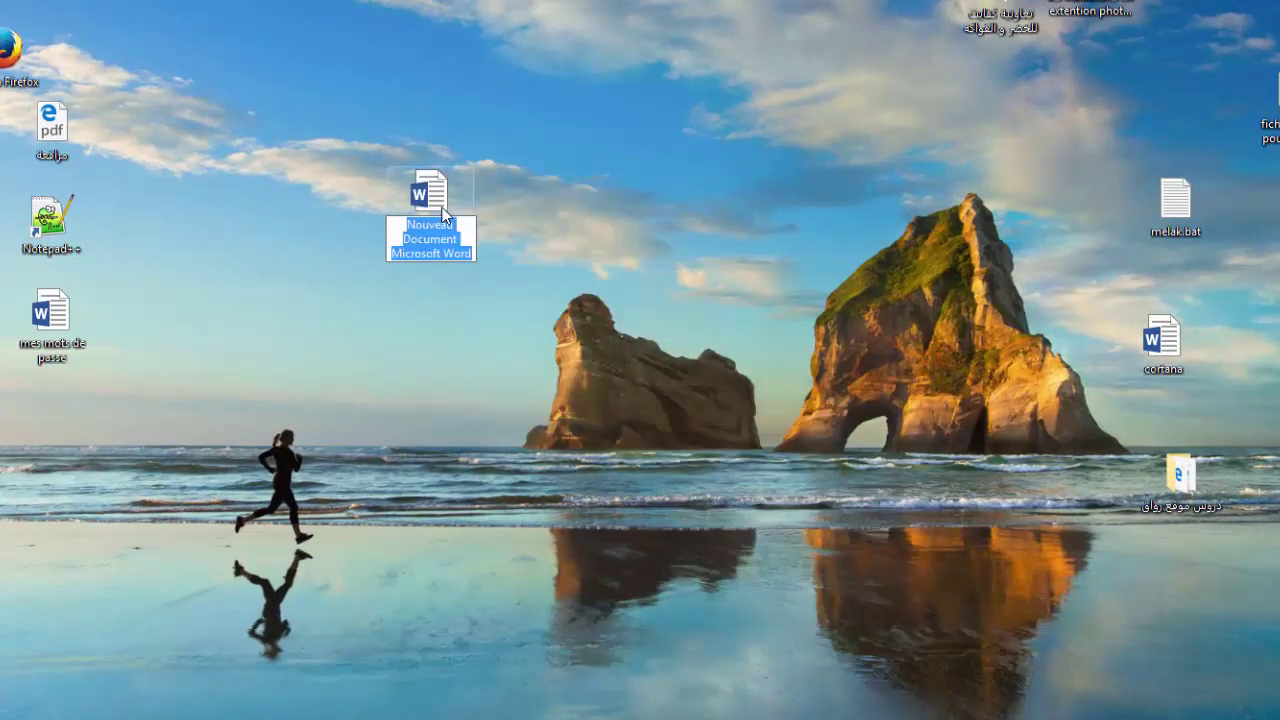
pyautogui.press('Return')
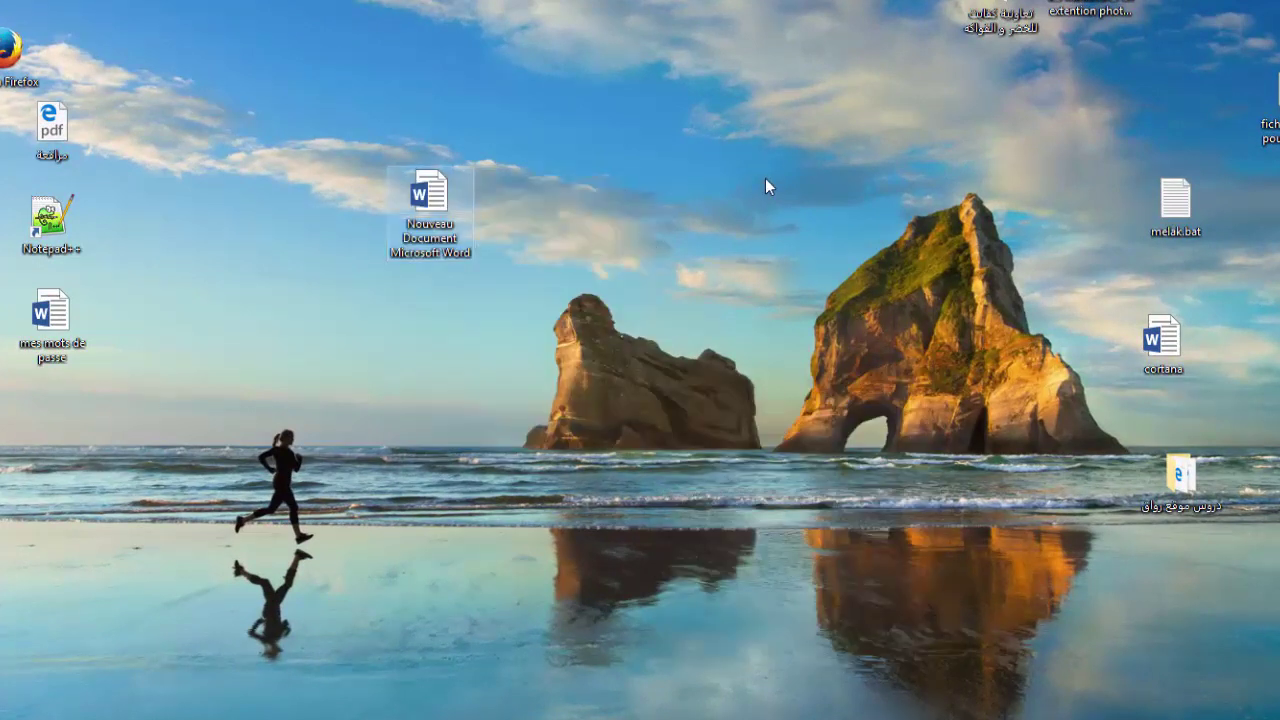
# - Open the new Word document and paste the copied page clip into it
pyautogui.press('Return')
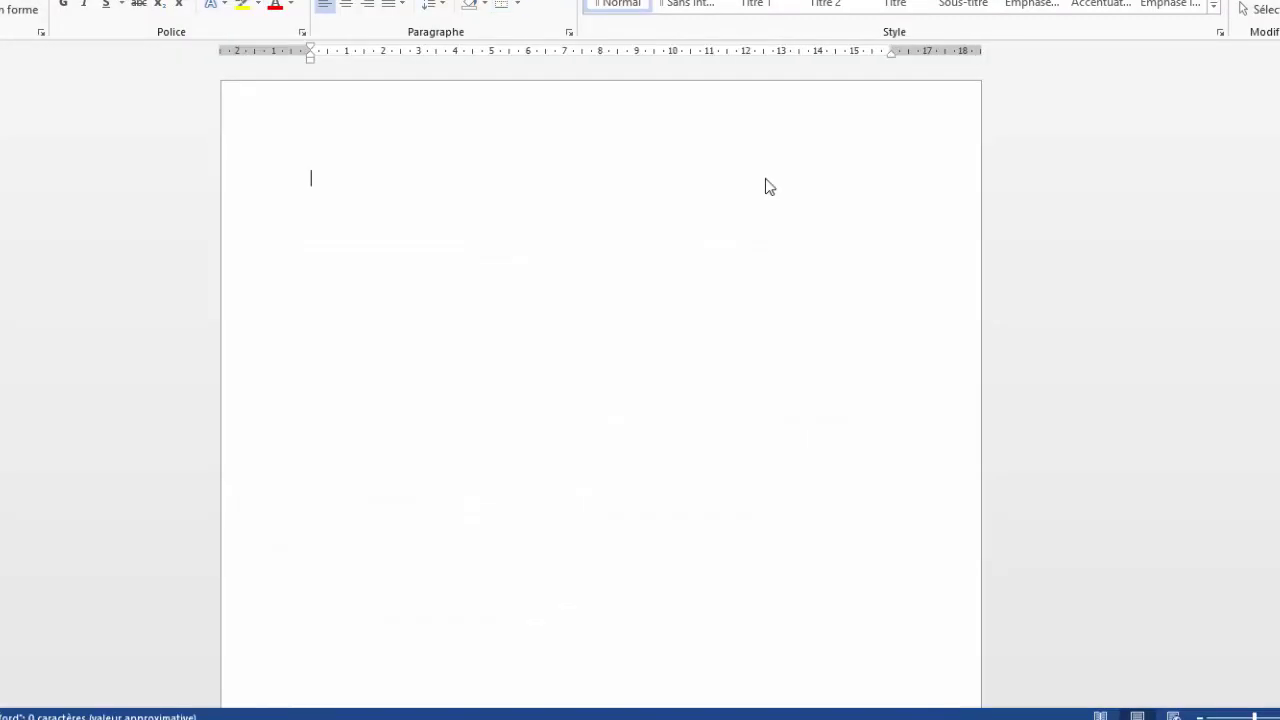
pyautogui.rightClick(312, 181)
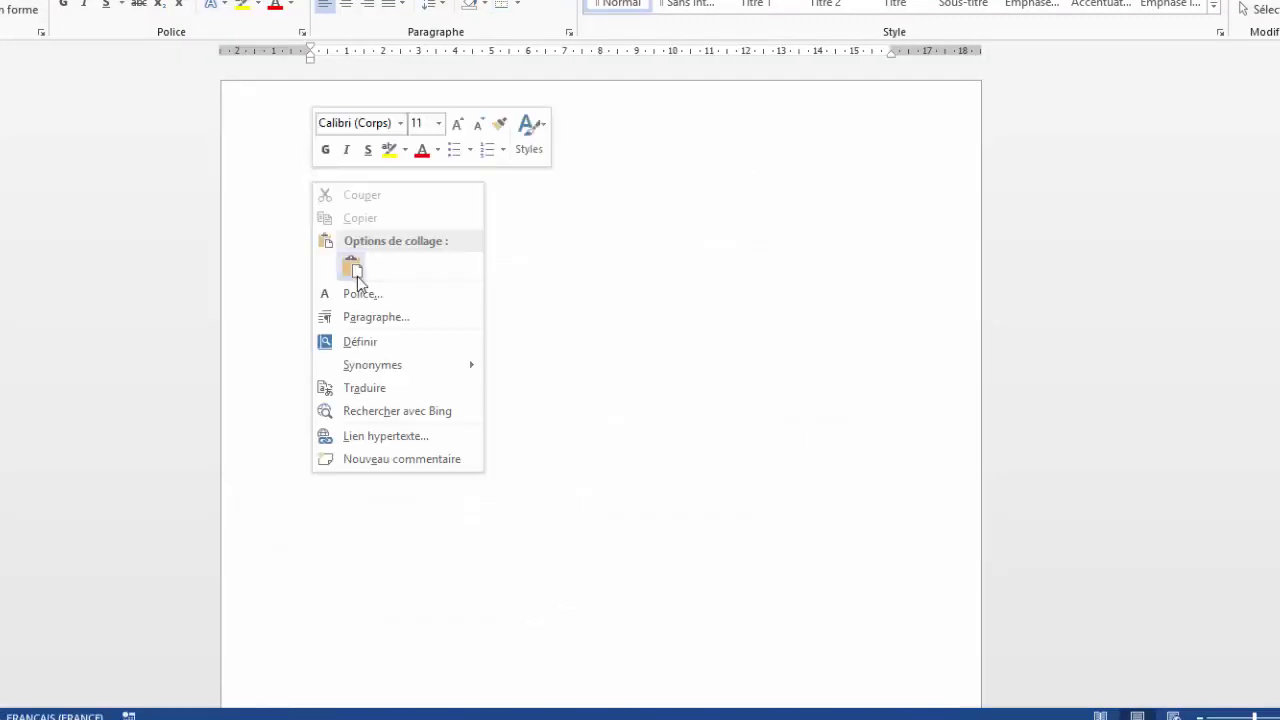
pyautogui.click(737, 357)
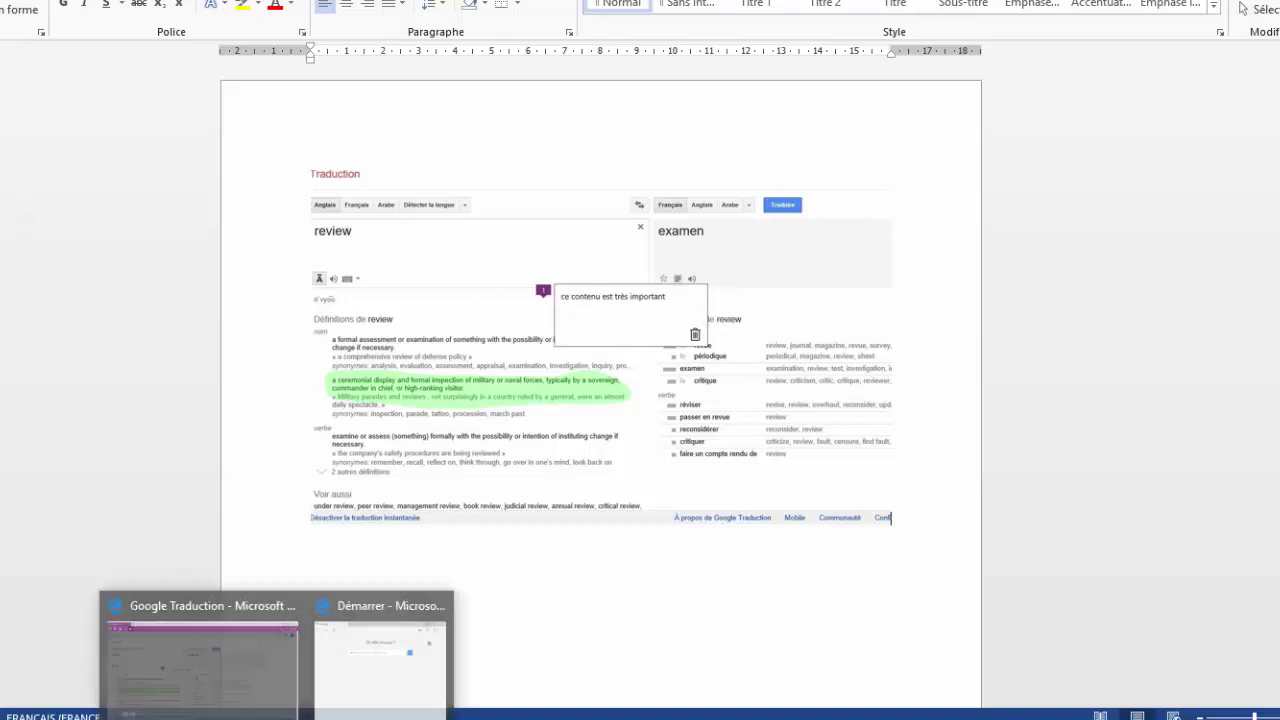
# - Switch to the Google Traduction window in Microsoft Edge and exit web note mode
pyautogui.click(205, 650)
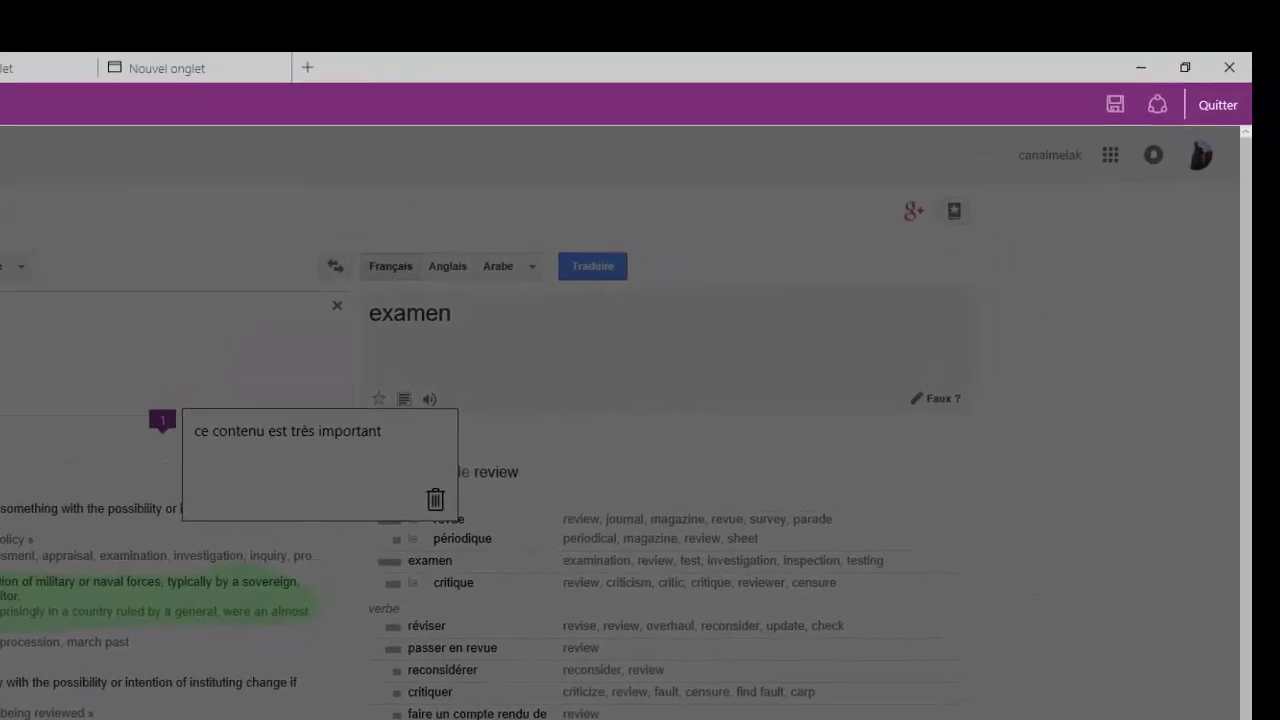
pyautogui.click(1220, 106)
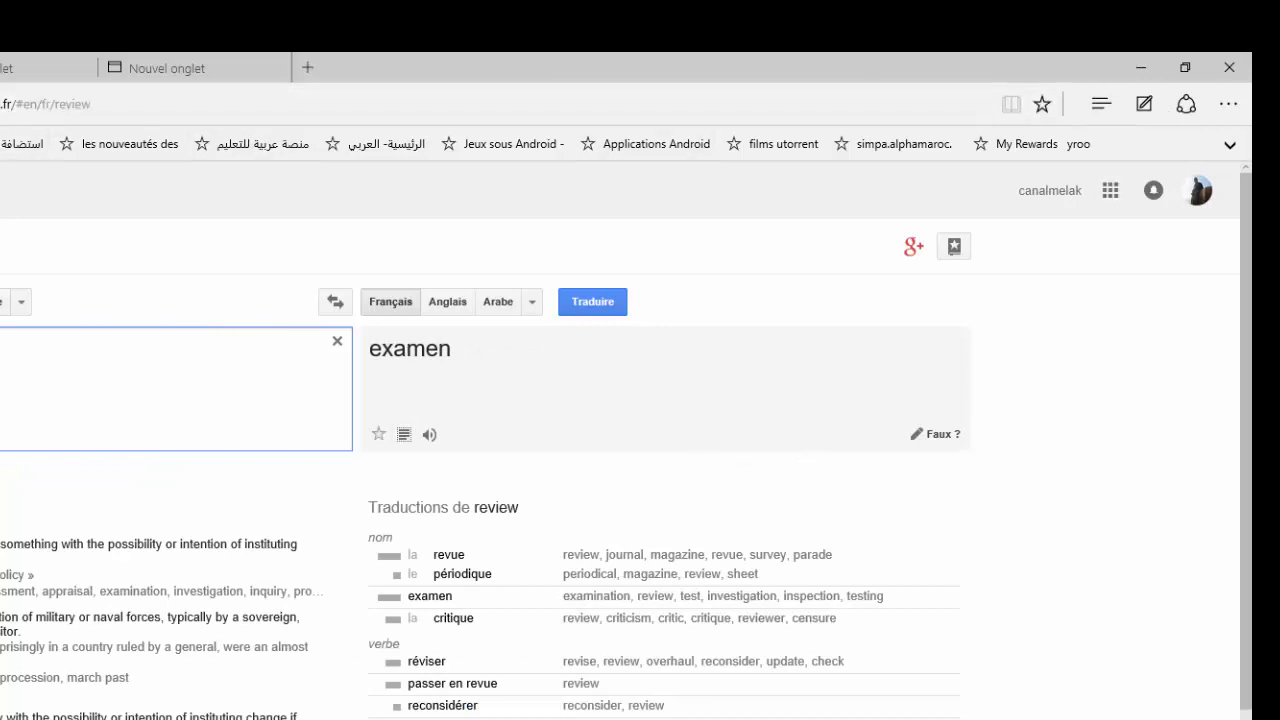
# - Open a new browser window and close it again
pyautogui.click(1228, 110)
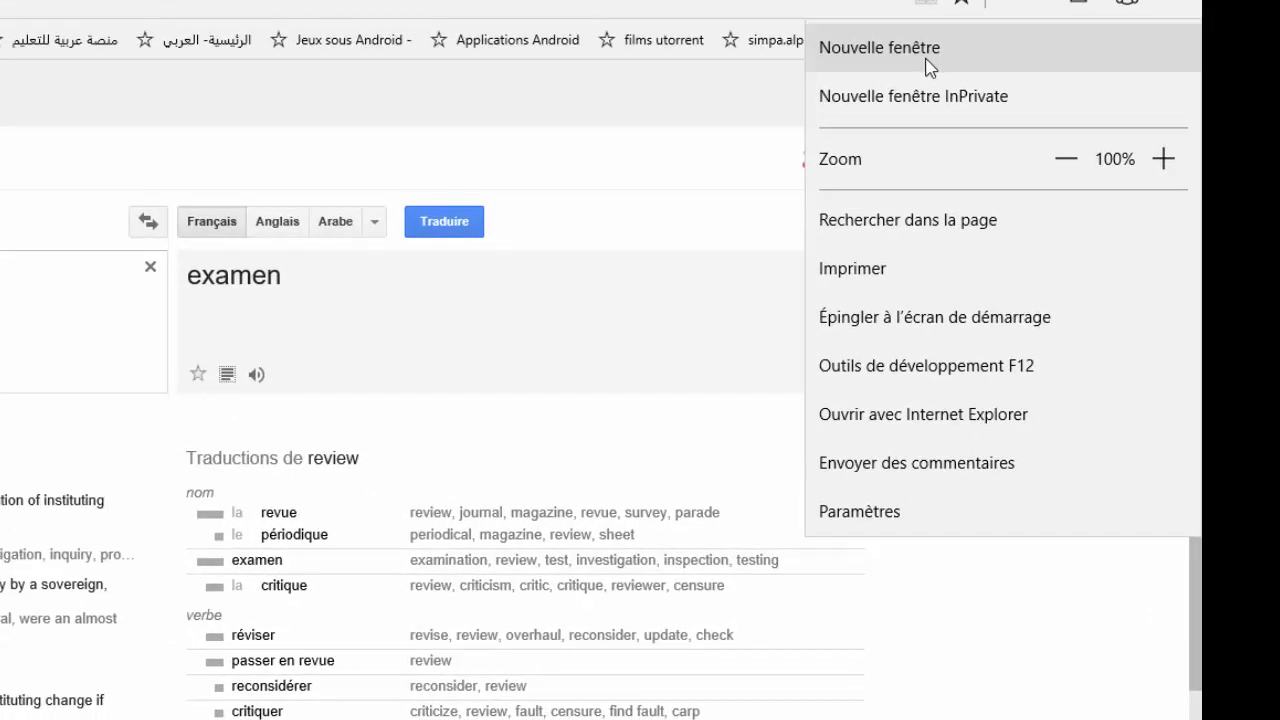
pyautogui.click(866, 50)
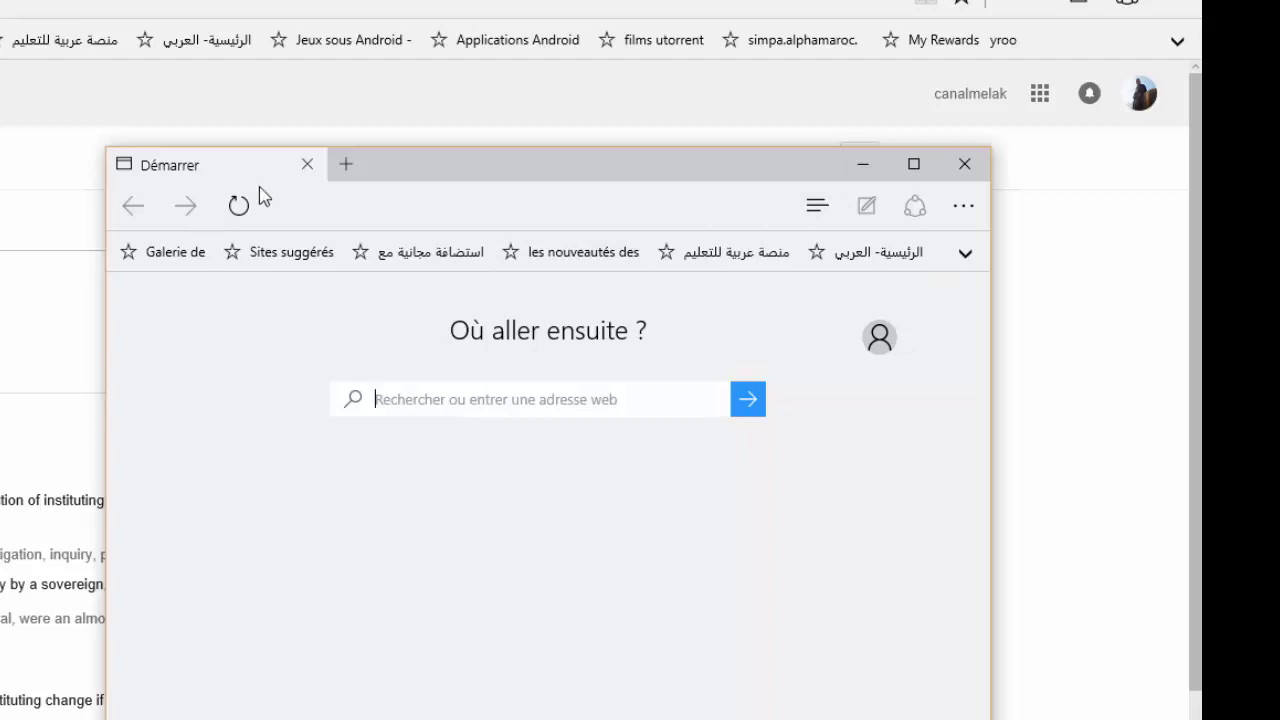
pyautogui.click(966, 167)
# - Open the browser settings and view the available theme choices
pyautogui.click(1176, 12)
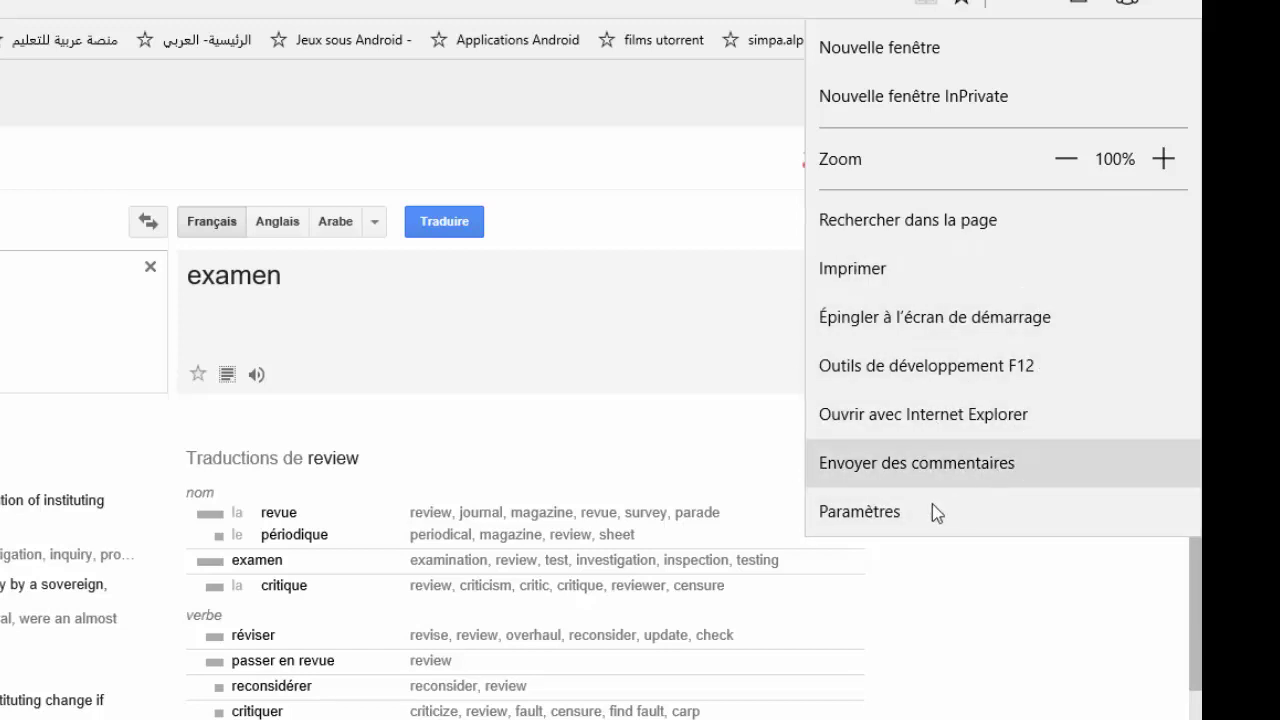
pyautogui.click(846, 518)
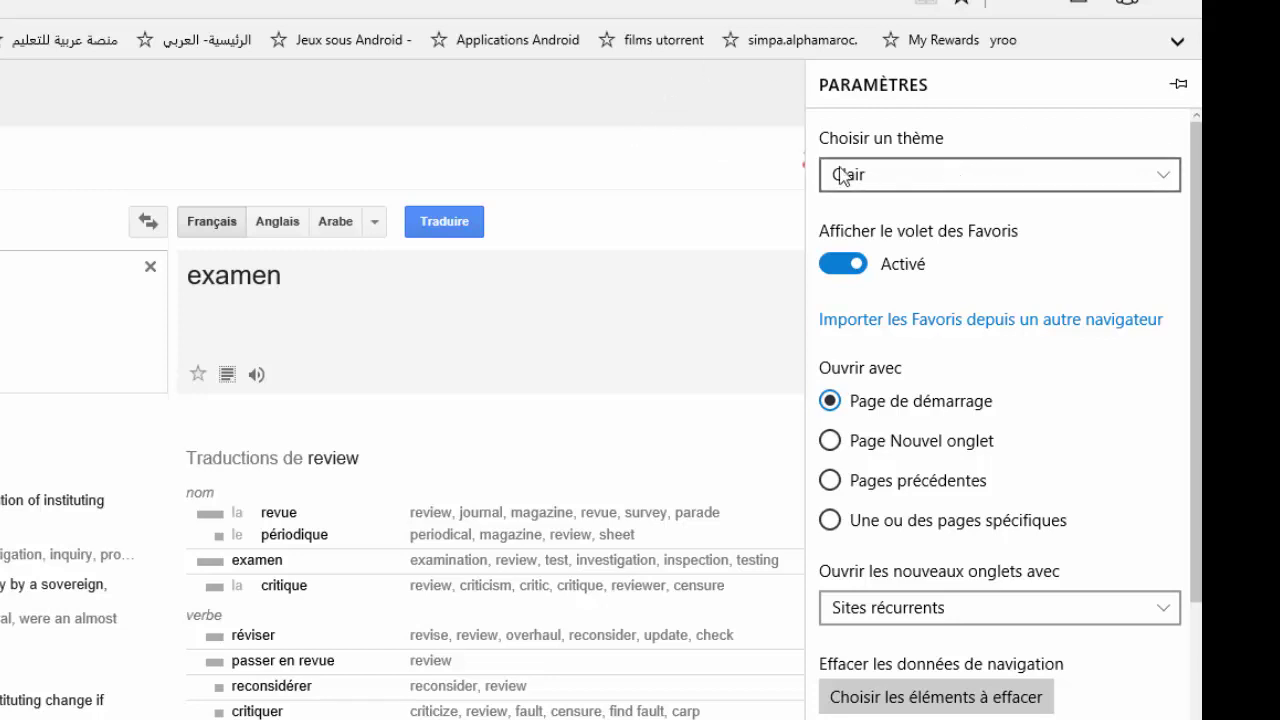
pyautogui.click(1168, 186)
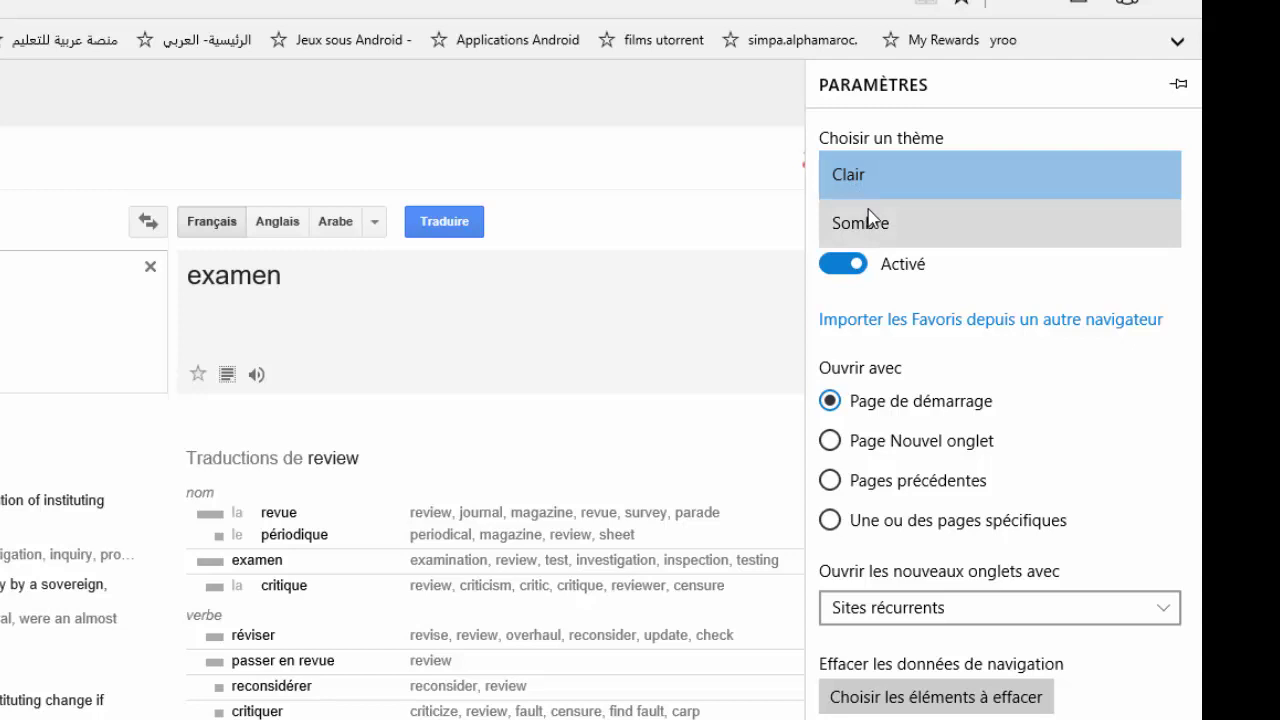
pyautogui.click(737, 254)
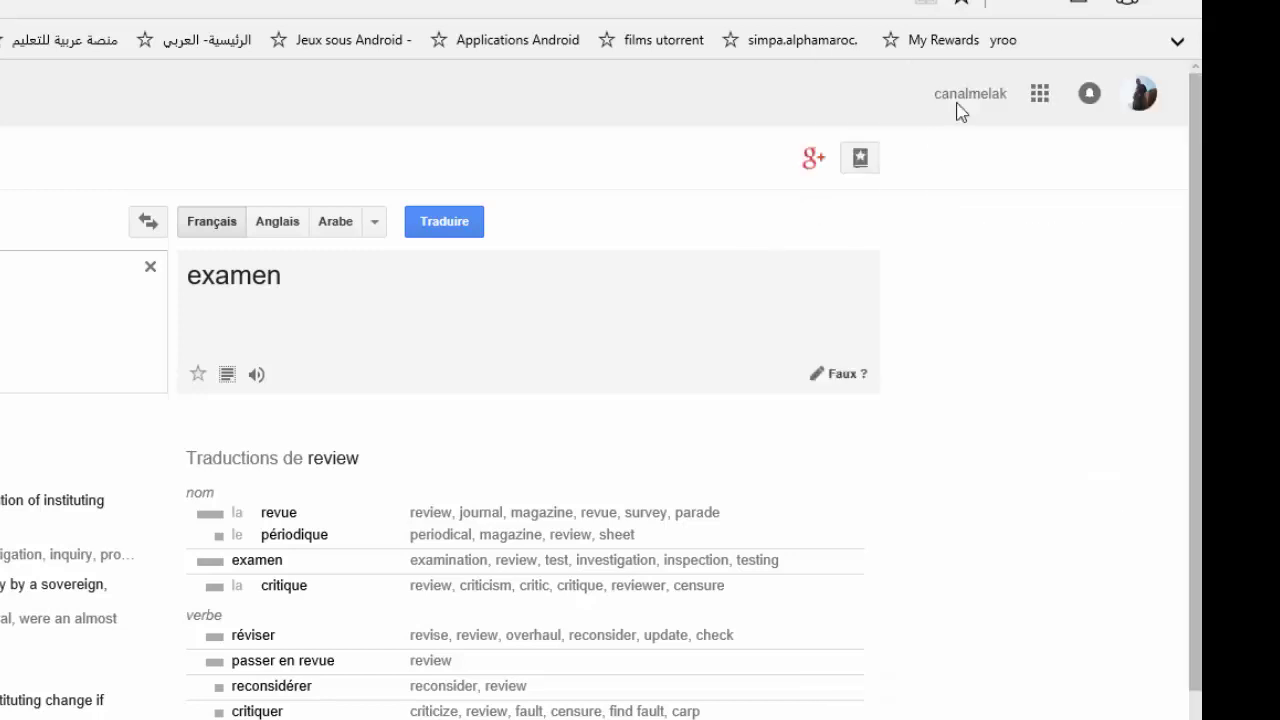
# - In the browser settings, turn the display of the favorites bar off and back on
pyautogui.click(1176, 6)
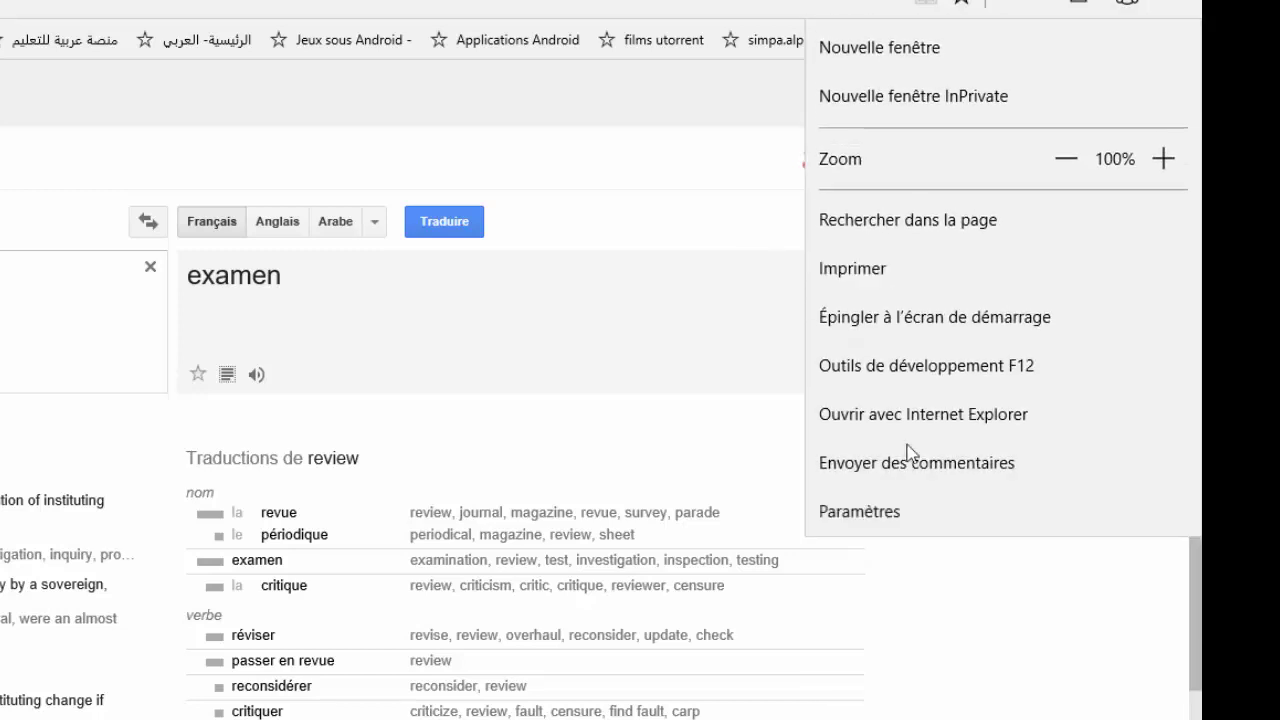
pyautogui.click(900, 511)
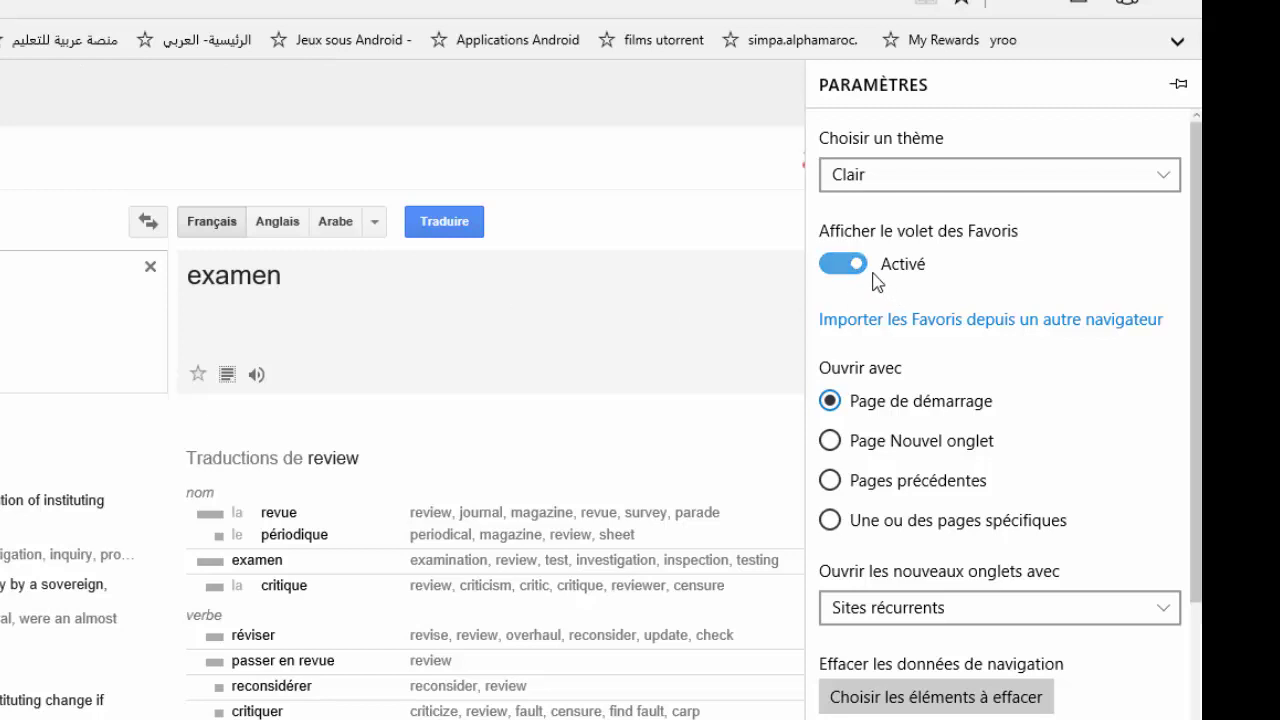
pyautogui.moveTo(862, 272); pyautogui.dragTo(826, 270)
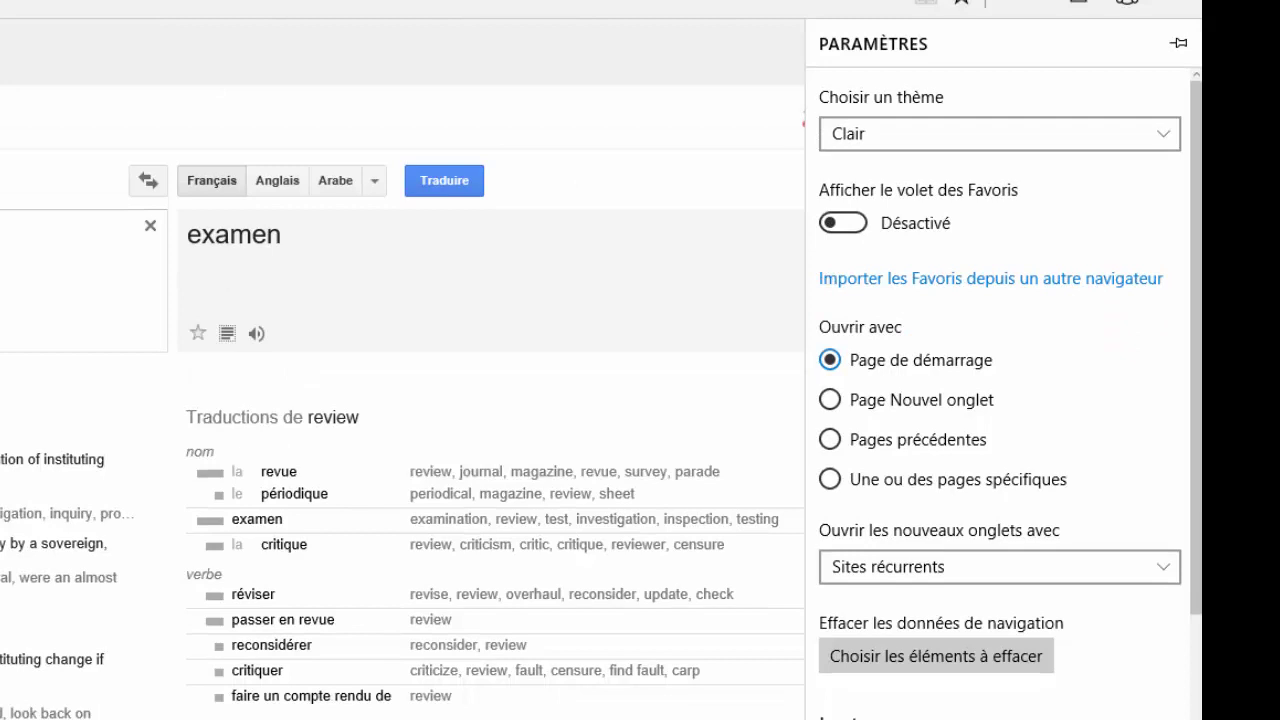
pyautogui.moveTo(826, 224); pyautogui.dragTo(866, 240)
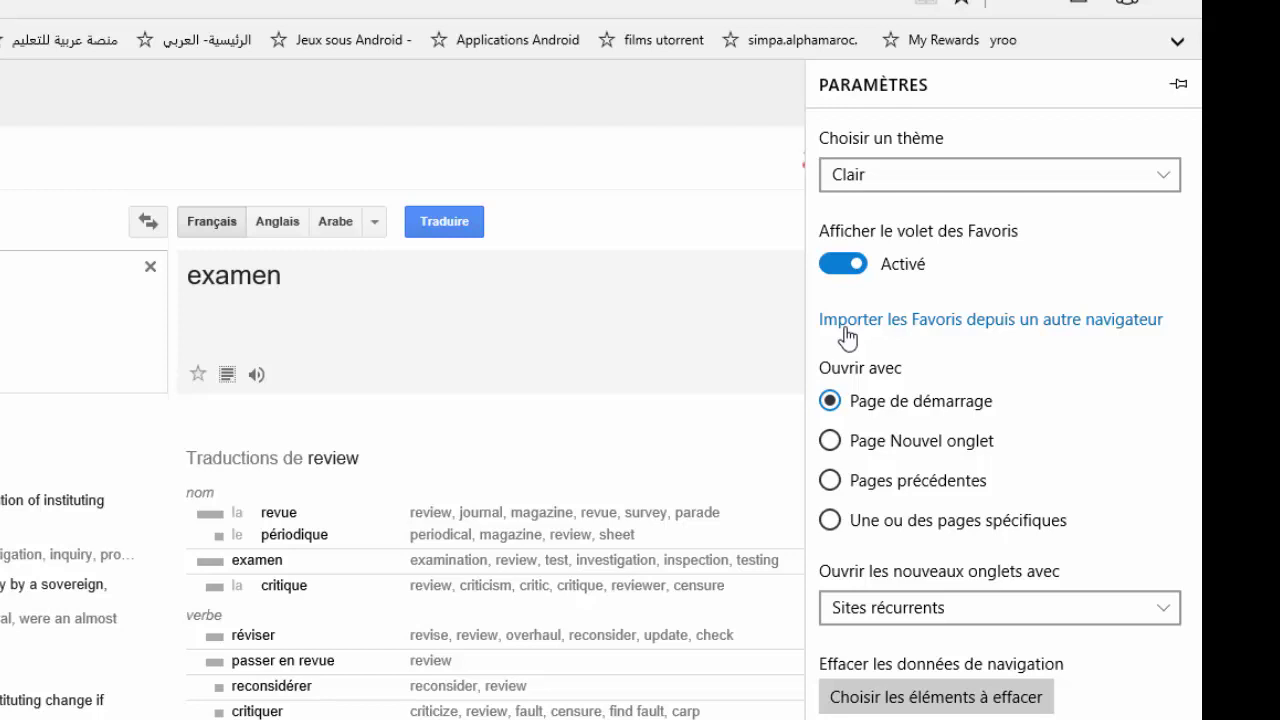
# - View the options for importing favorites from another browser
pyautogui.click(909, 322)
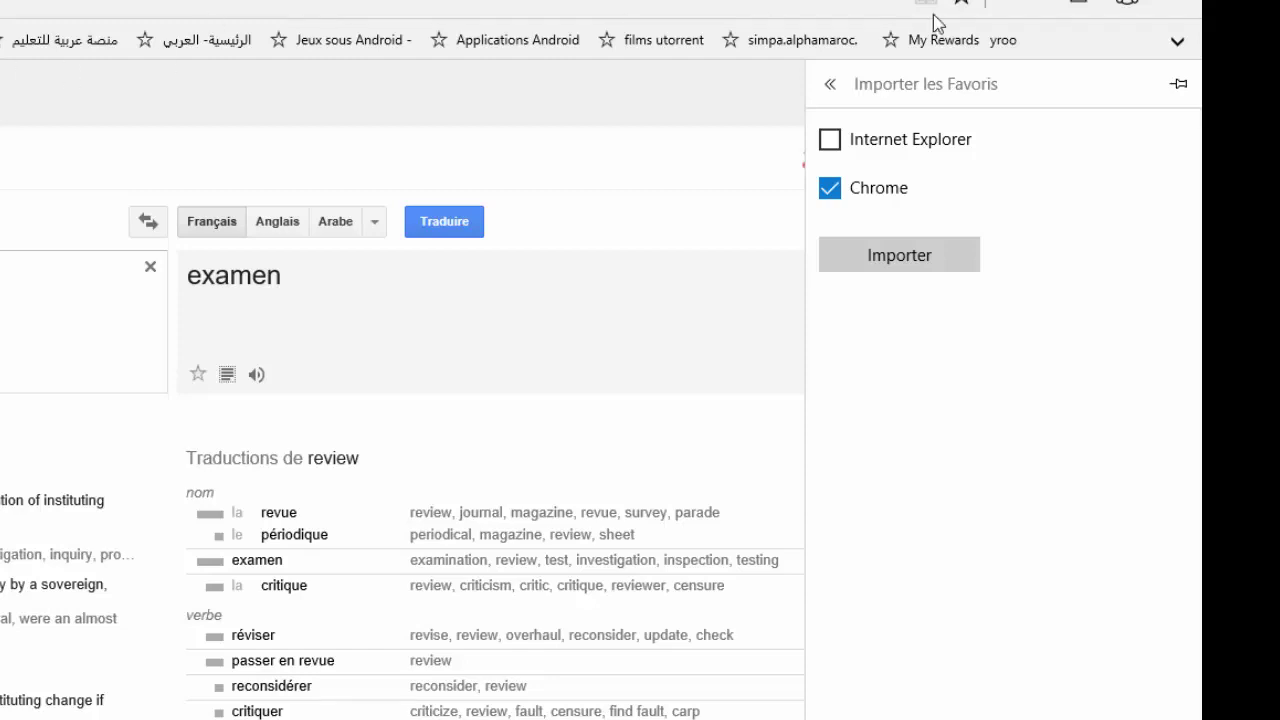
pyautogui.click(1189, 8)
pyautogui.click(1189, 8)
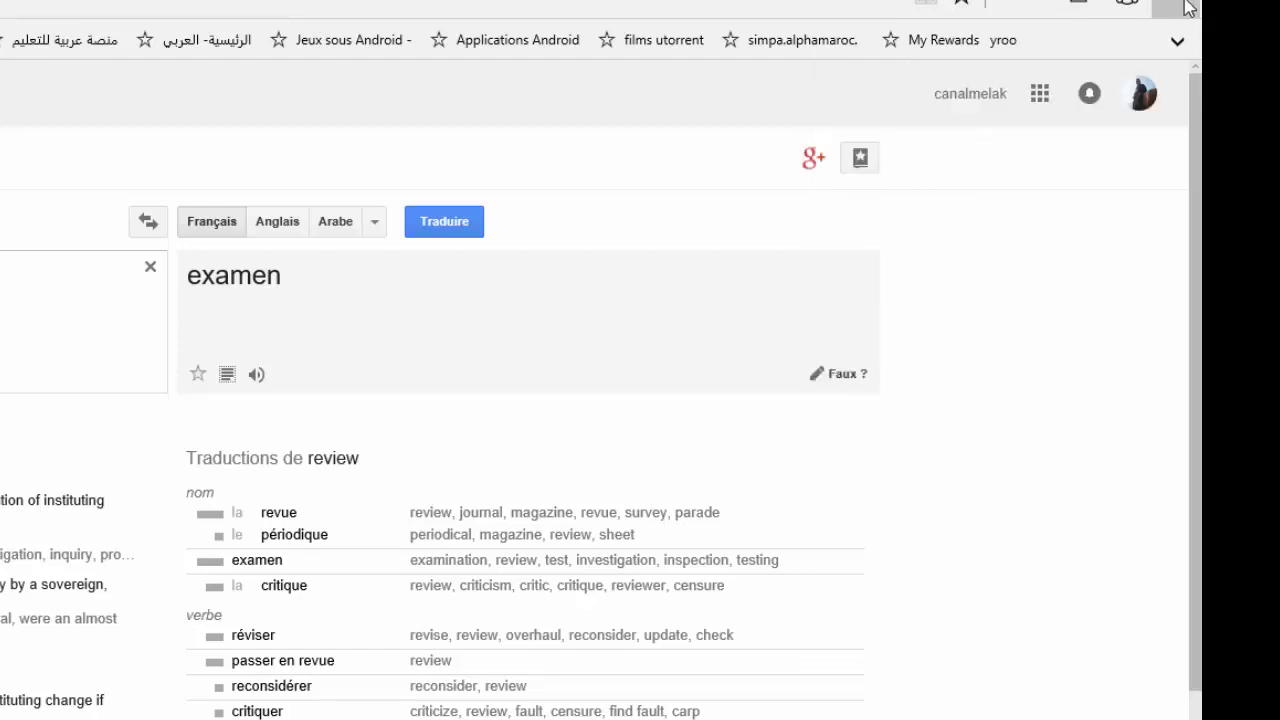
pyautogui.click(859, 511)
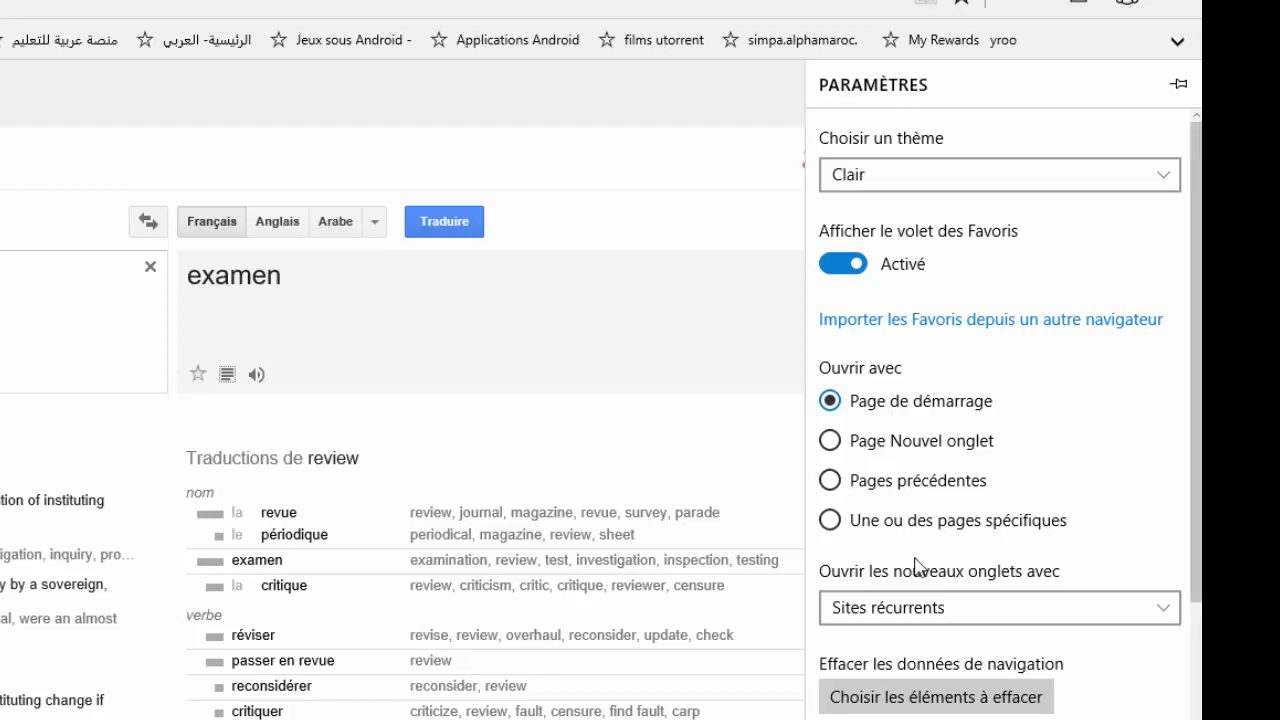
pyautogui.click(831, 521)
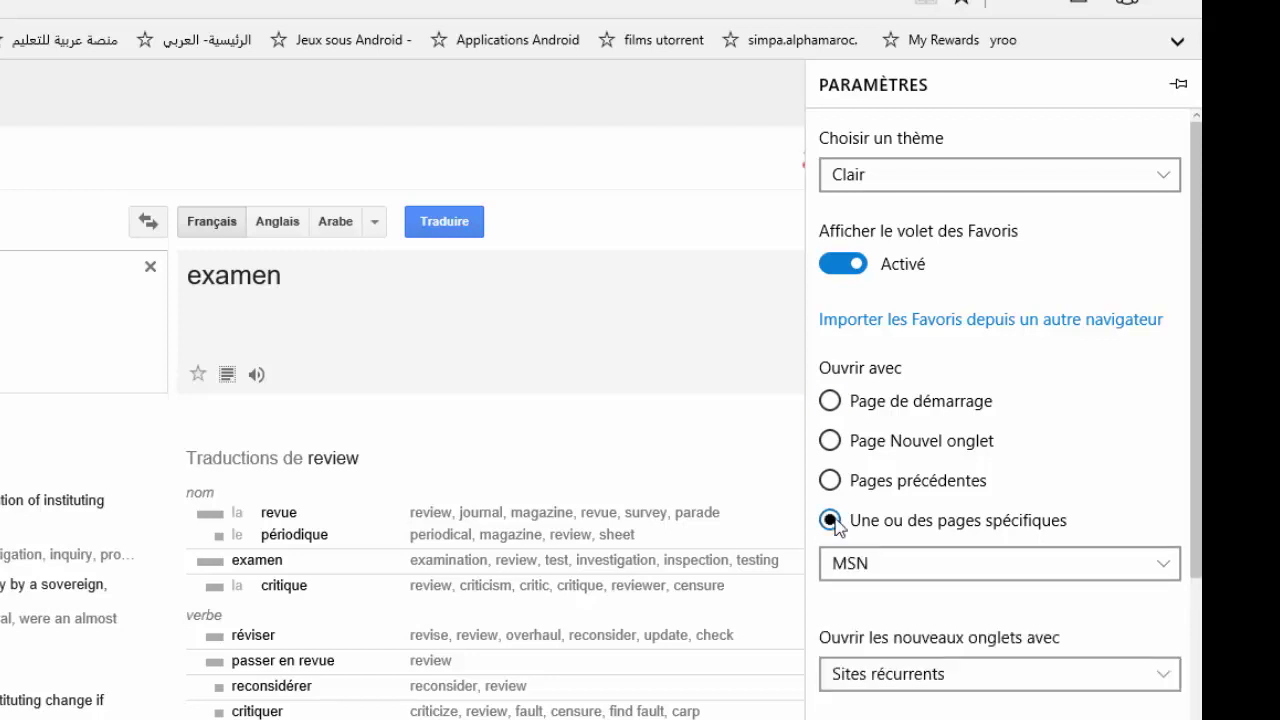
pyautogui.click(1172, 579)
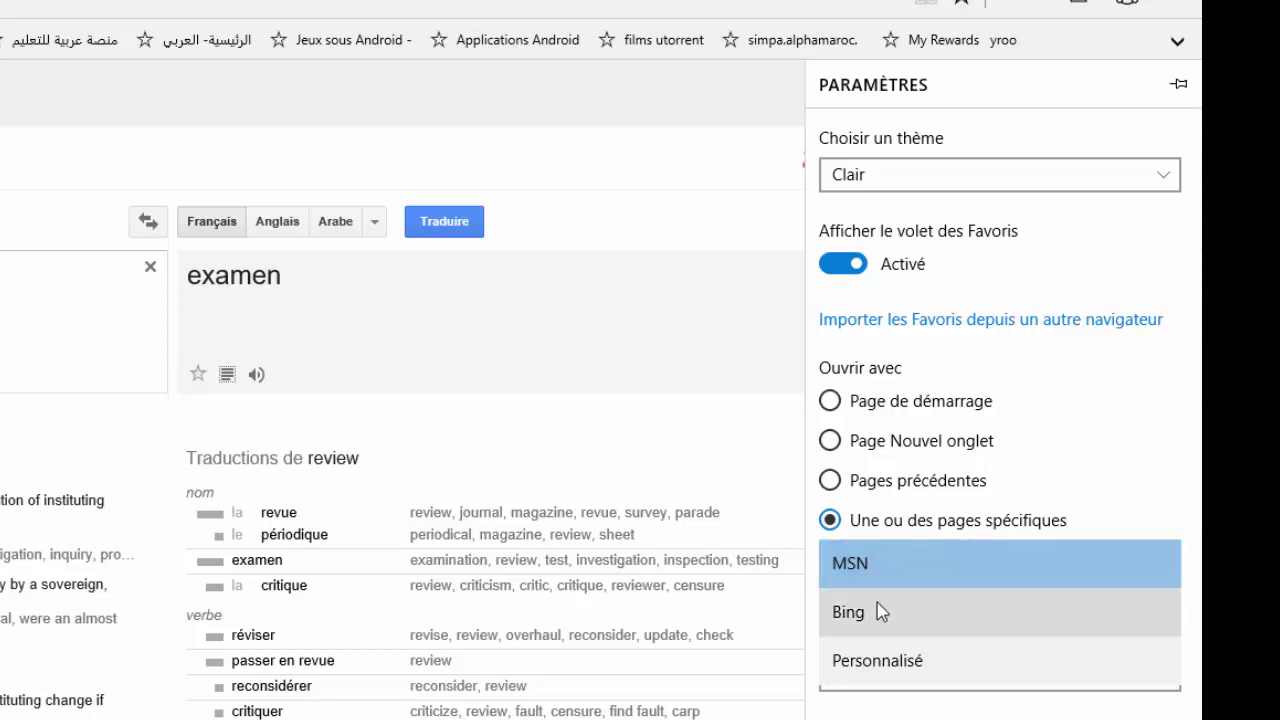
pyautogui.click(879, 662)
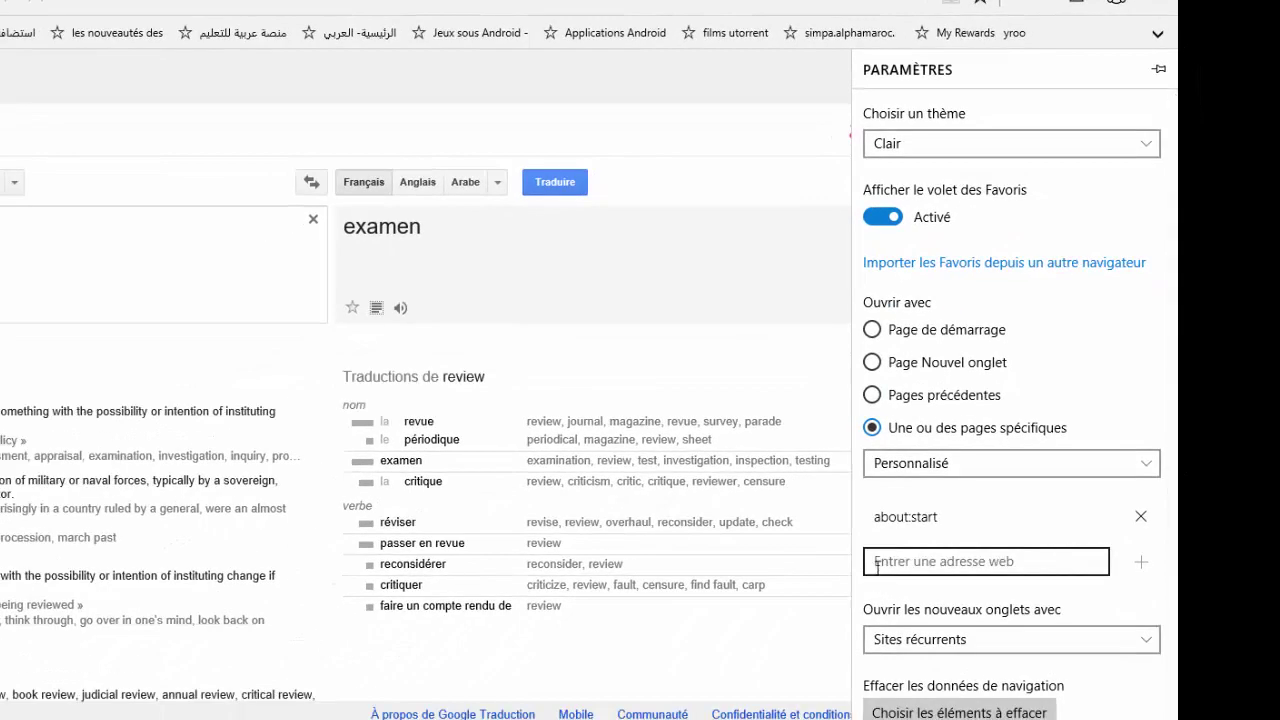
pyautogui.click(880, 563)
pyautogui.write('ww')
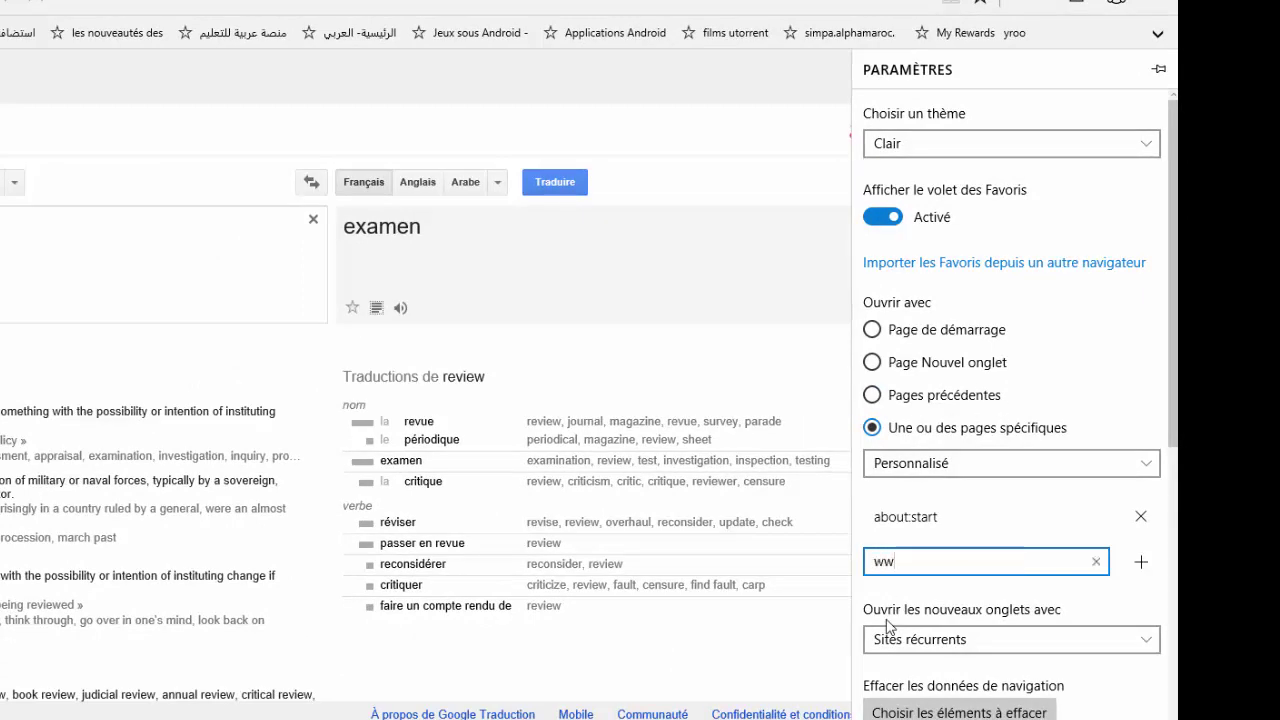
pyautogui.write('w.google.')
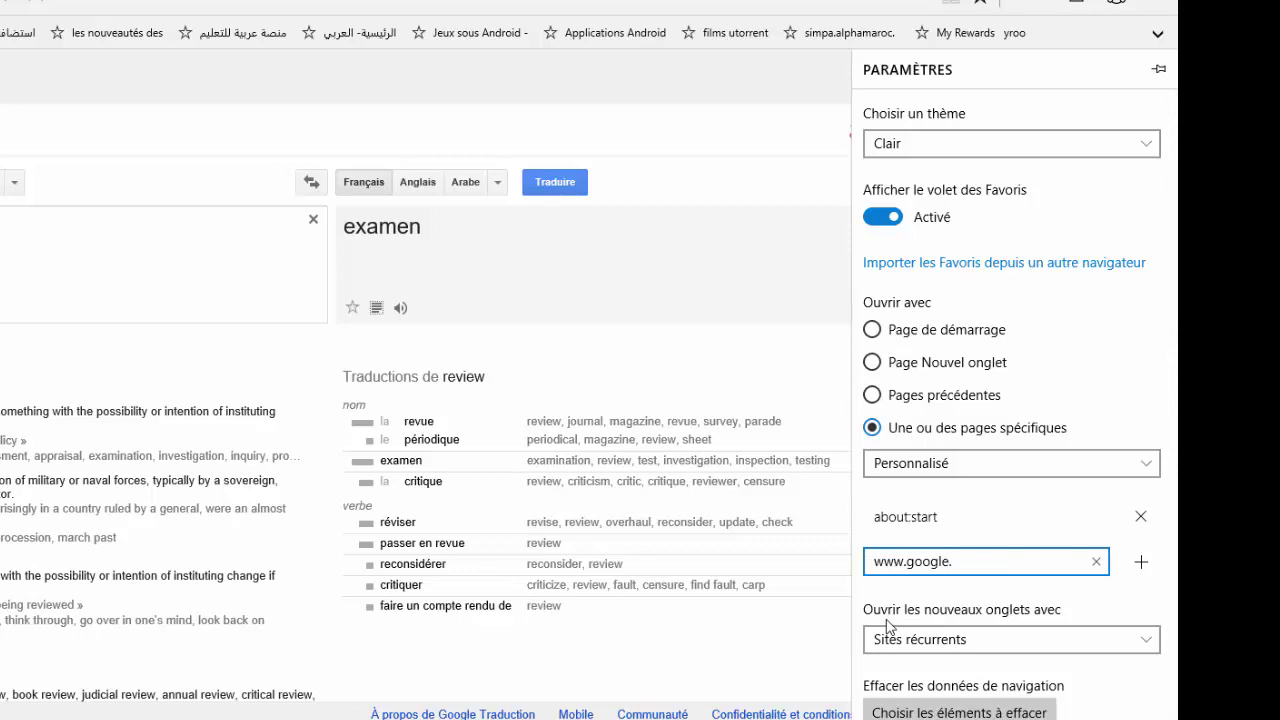
pyautogui.write('fr')
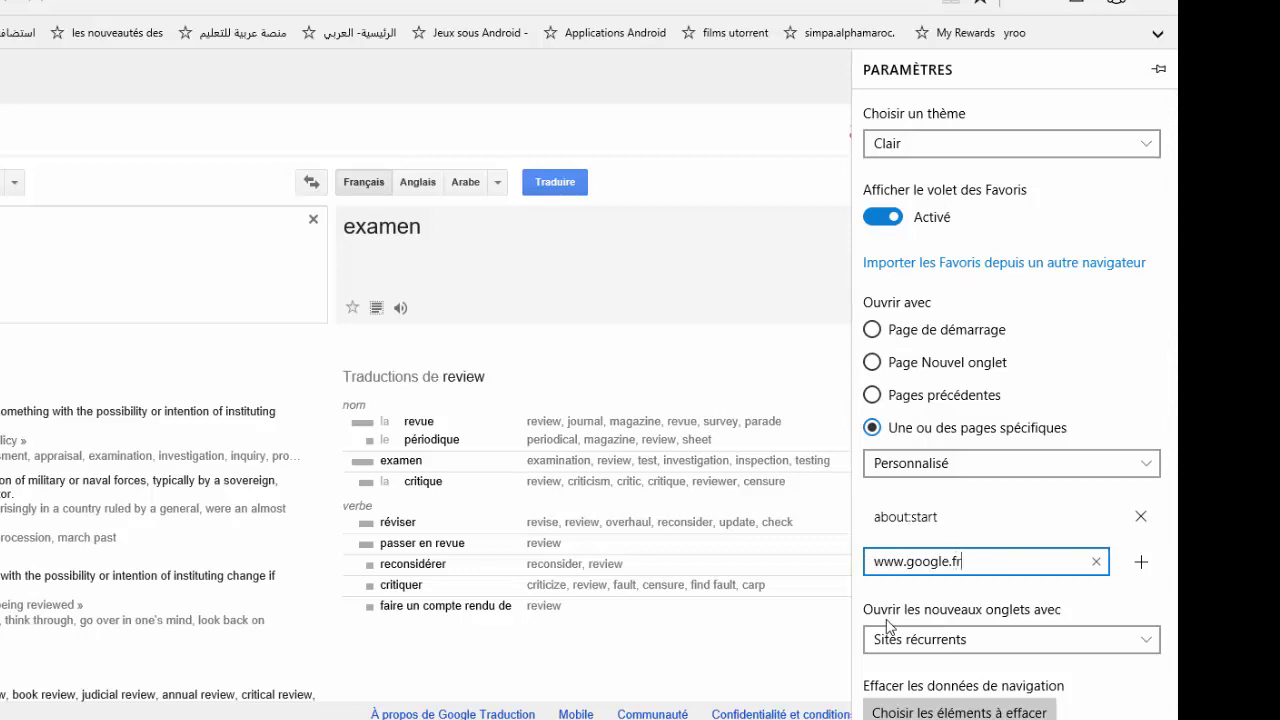
pyautogui.click(823, 630)
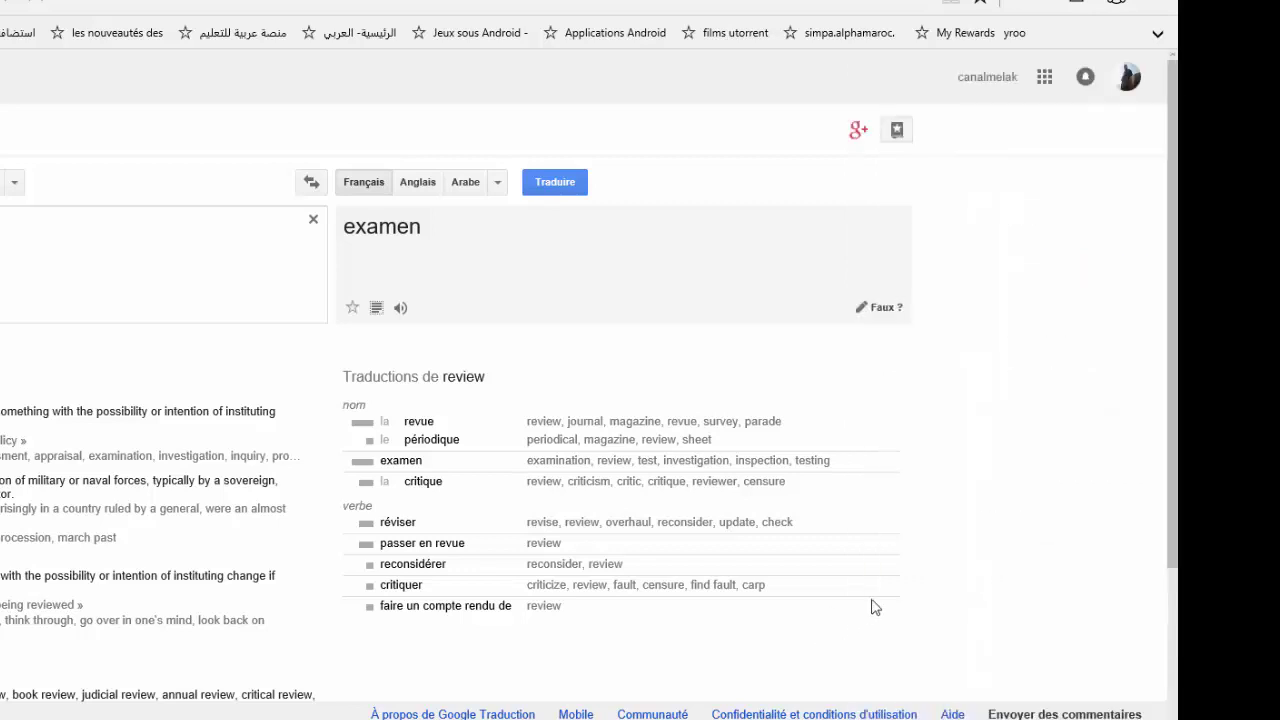
# - Return to the browser settings and view the available reading mode styles
pyautogui.click(1157, 18)
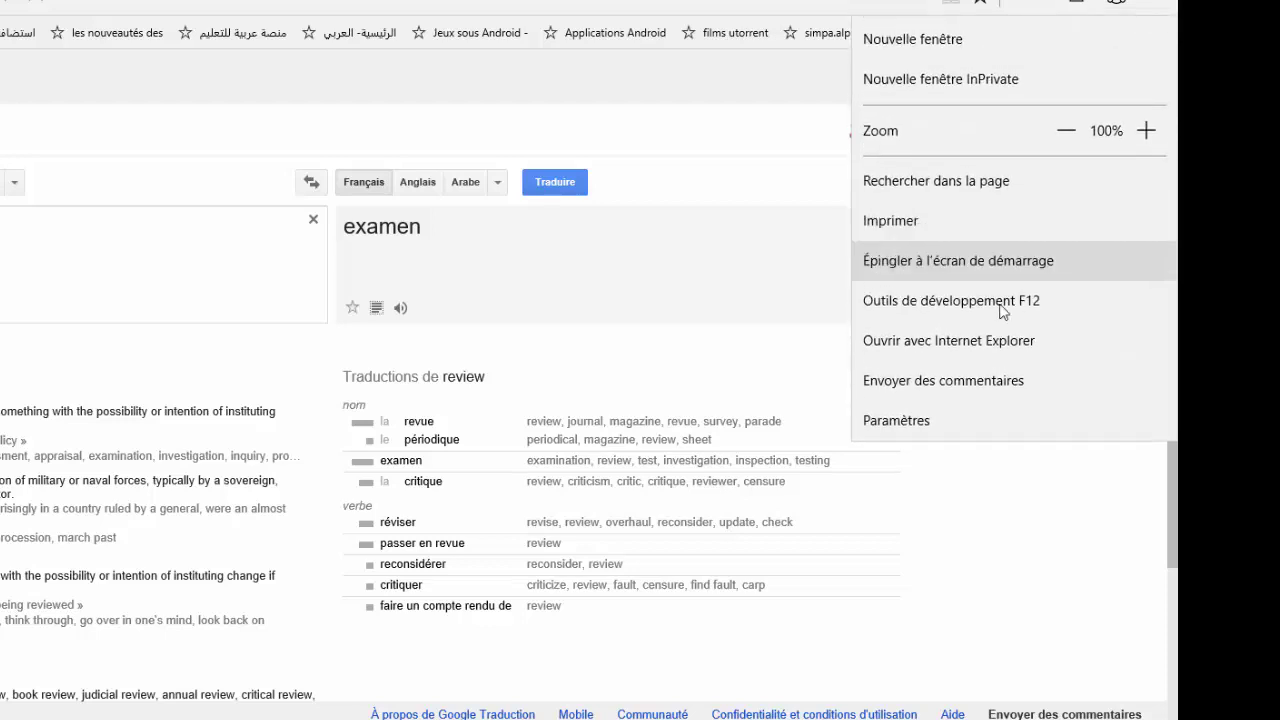
pyautogui.click(874, 418)
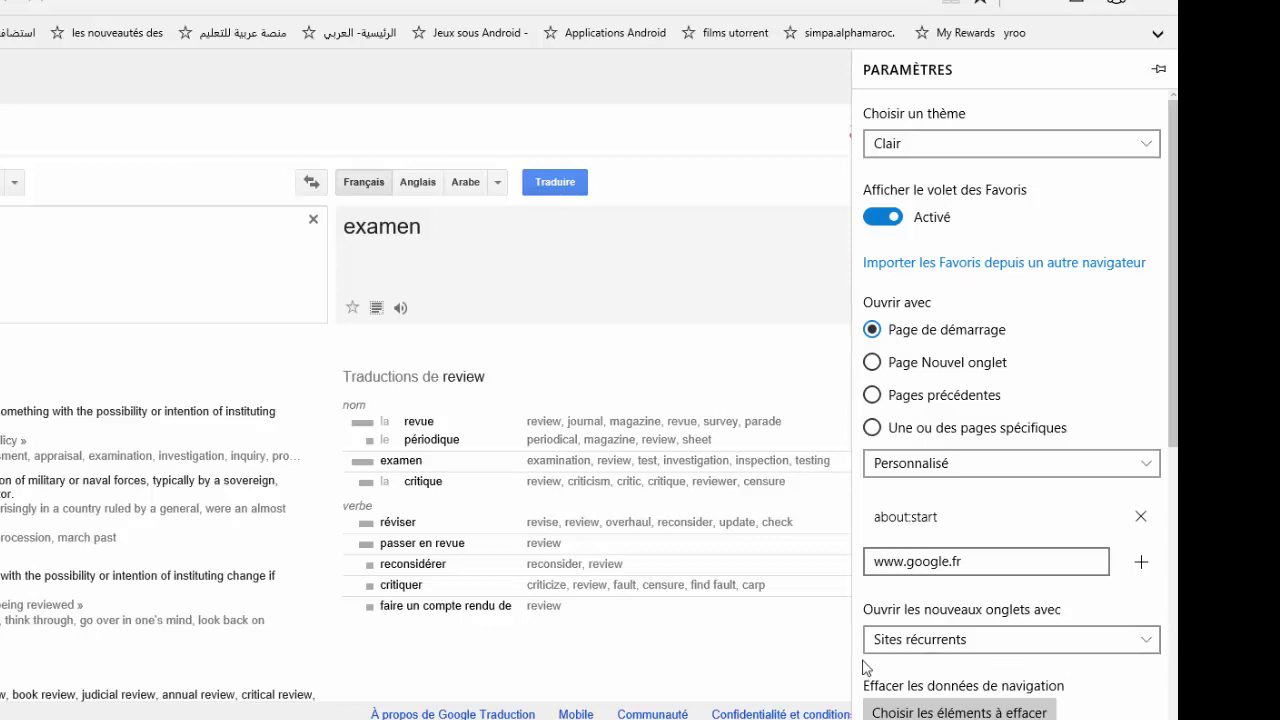
pyautogui.scroll(-3, 1159, 418)
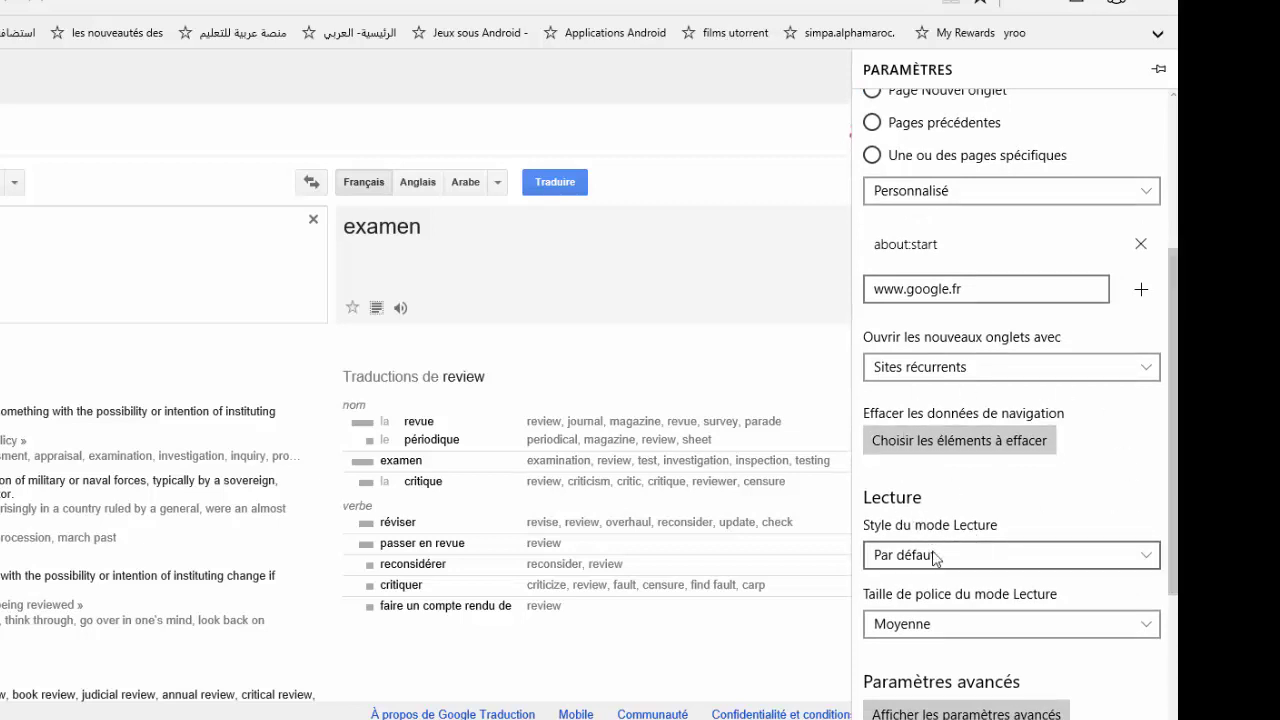
pyautogui.click(1142, 554)
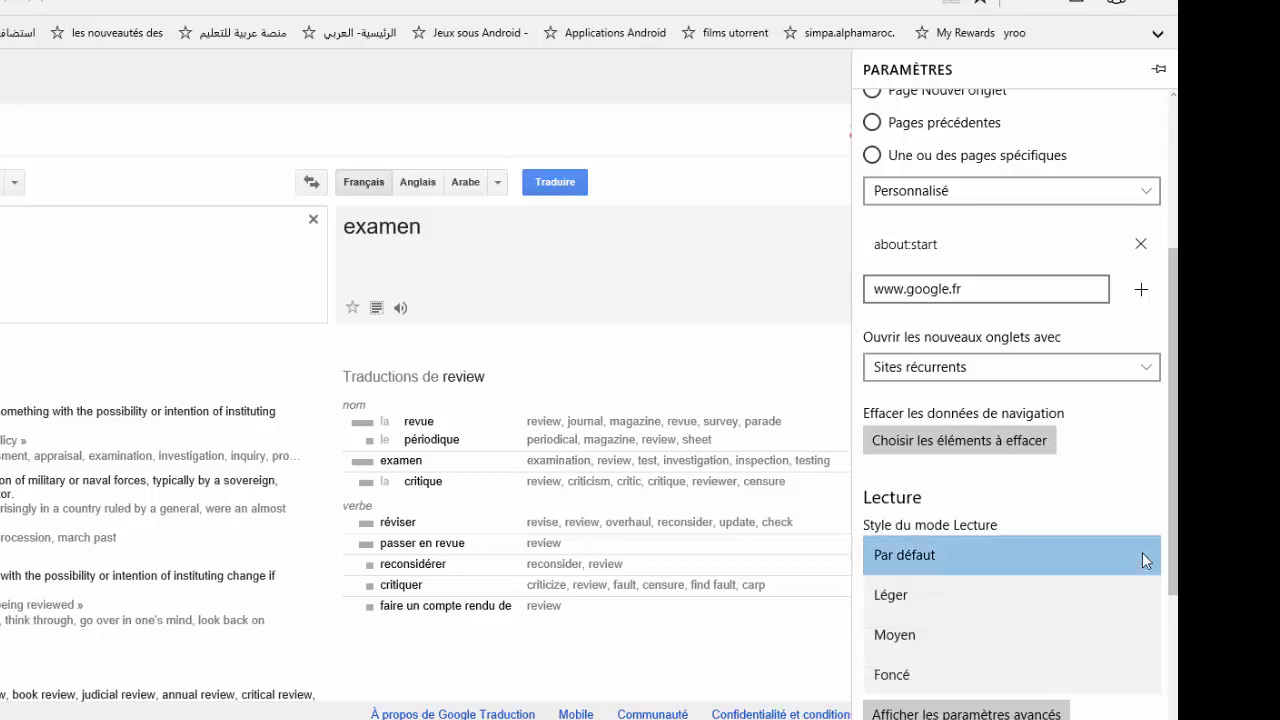
pyautogui.click(798, 638)
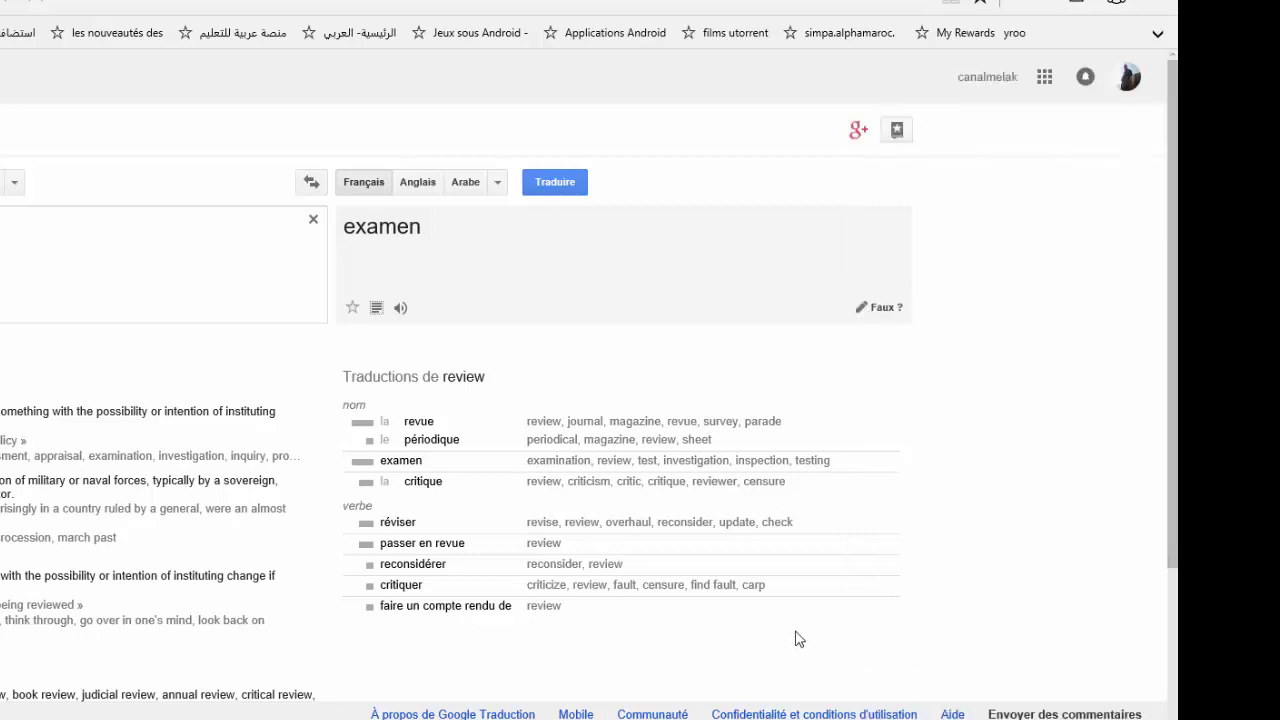
# - Examine the remaining browser settings, from clearing browsing data and reading options down to the application's version information
pyautogui.click(1156, 6)
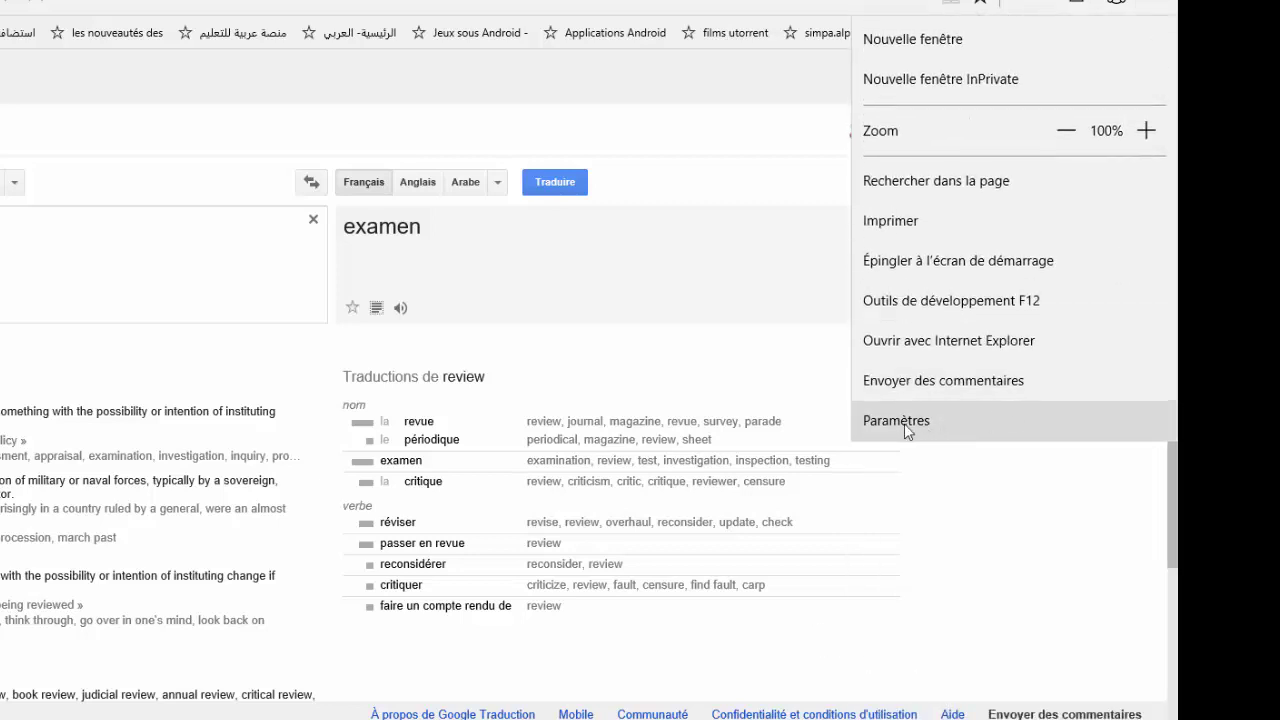
pyautogui.click(904, 421)
pyautogui.scroll(-1, 1173, 507)
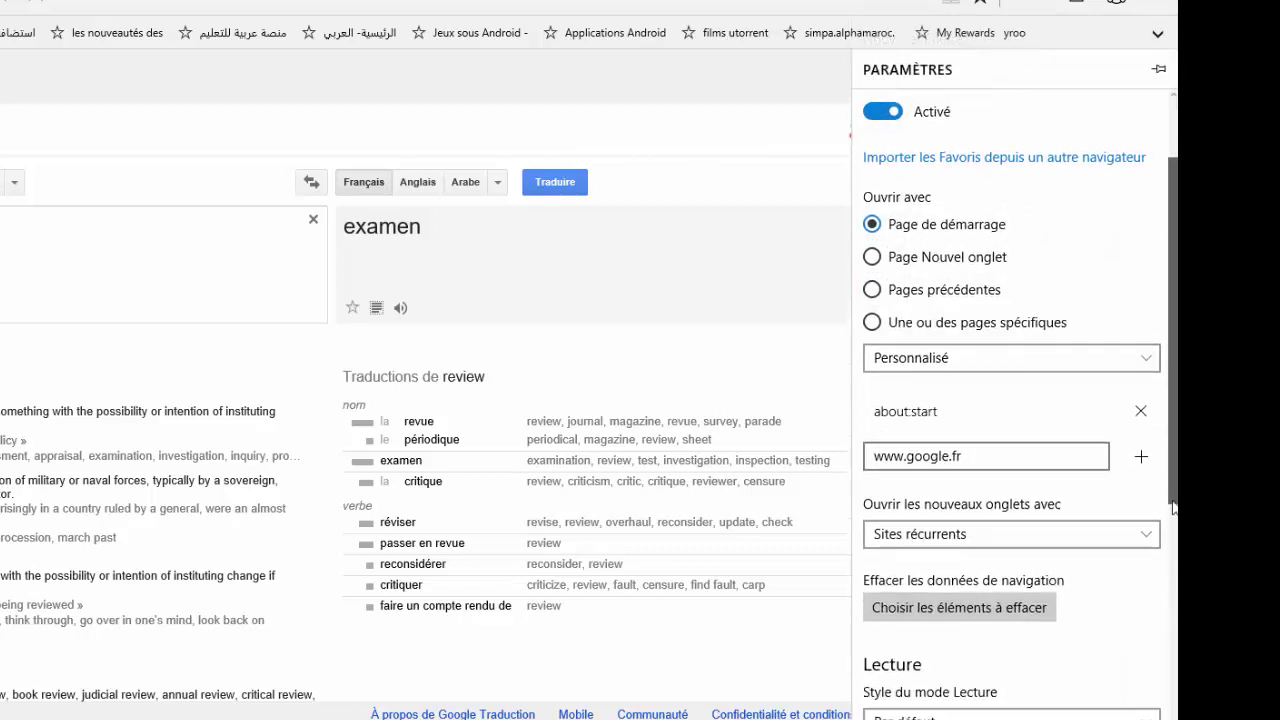
pyautogui.scroll(-3, 1173, 507)
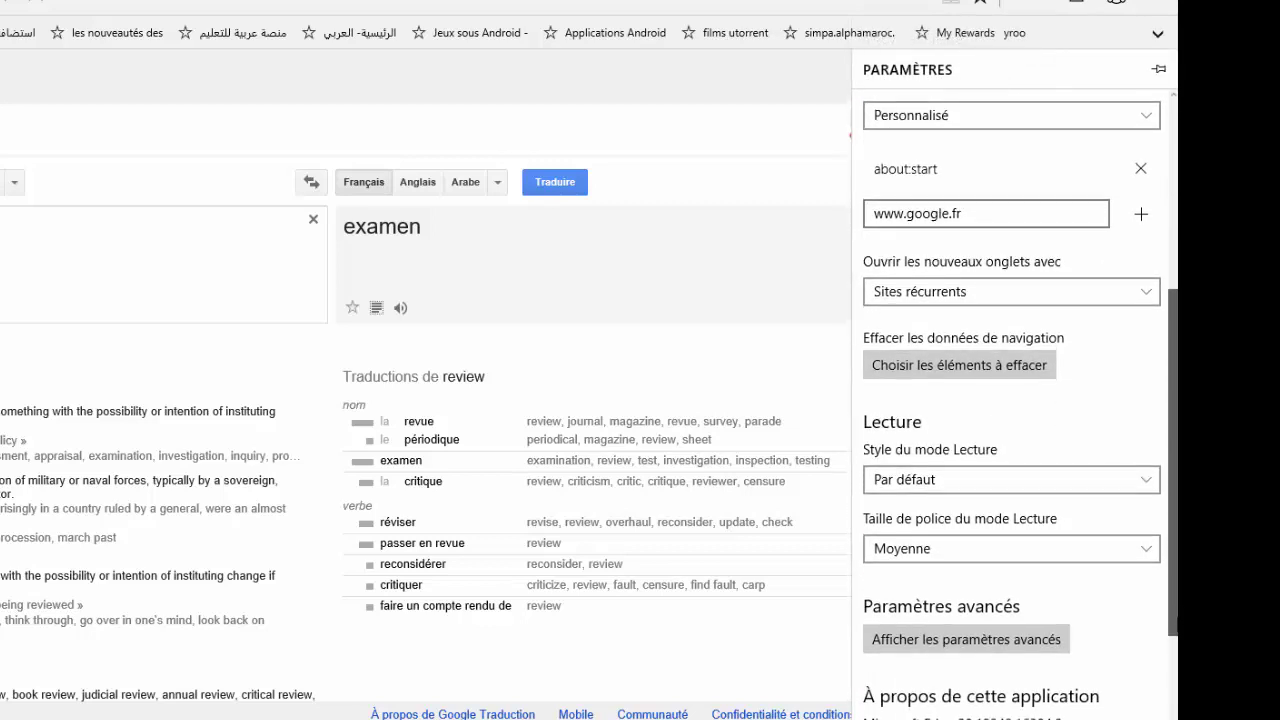
pyautogui.scroll(-2, 1020, 404)
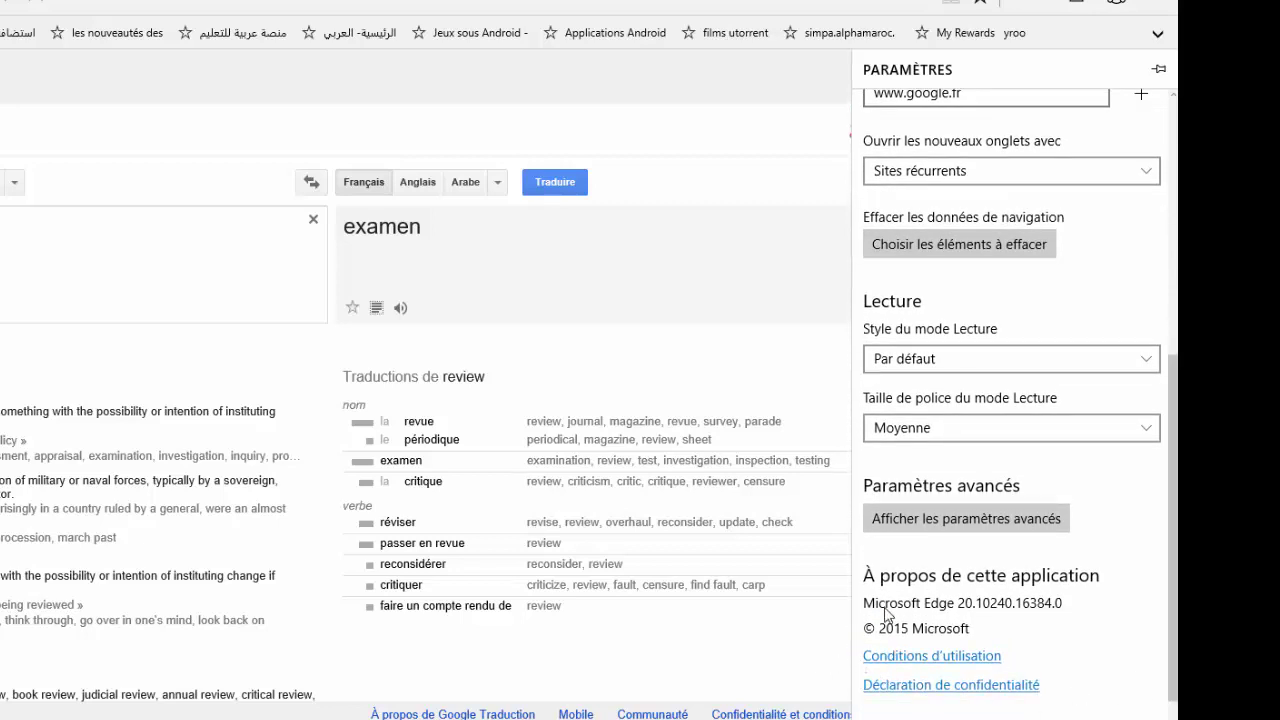
pyautogui.click(805, 671)
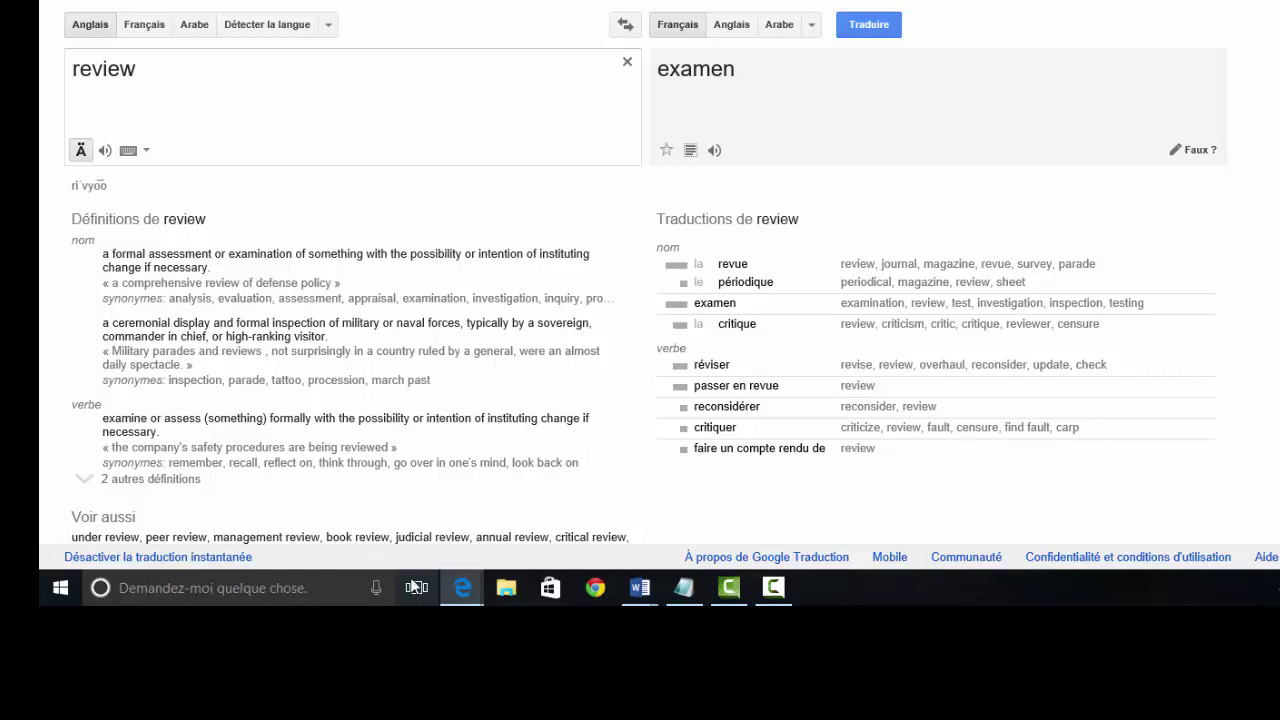
# - Display all open windows in Task View, switch to another open Word document and return to Microsoft Edge
pyautogui.click(418, 592)
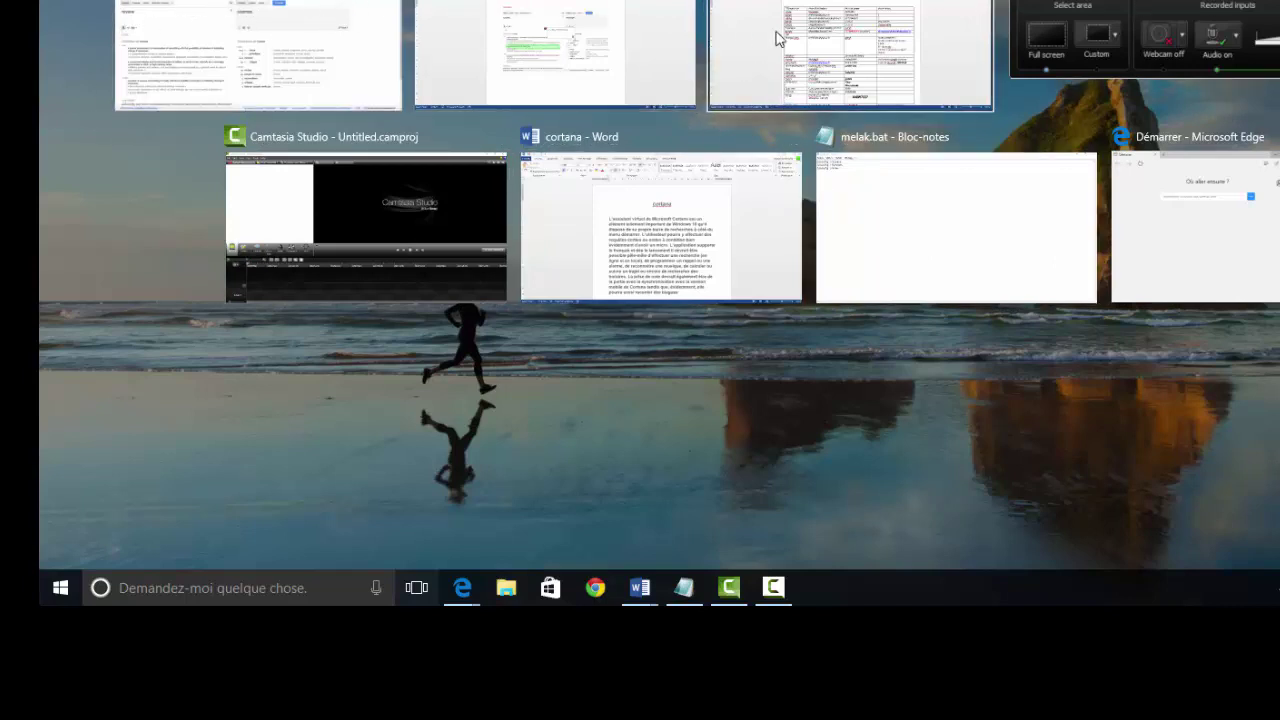
pyautogui.click(835, 56)
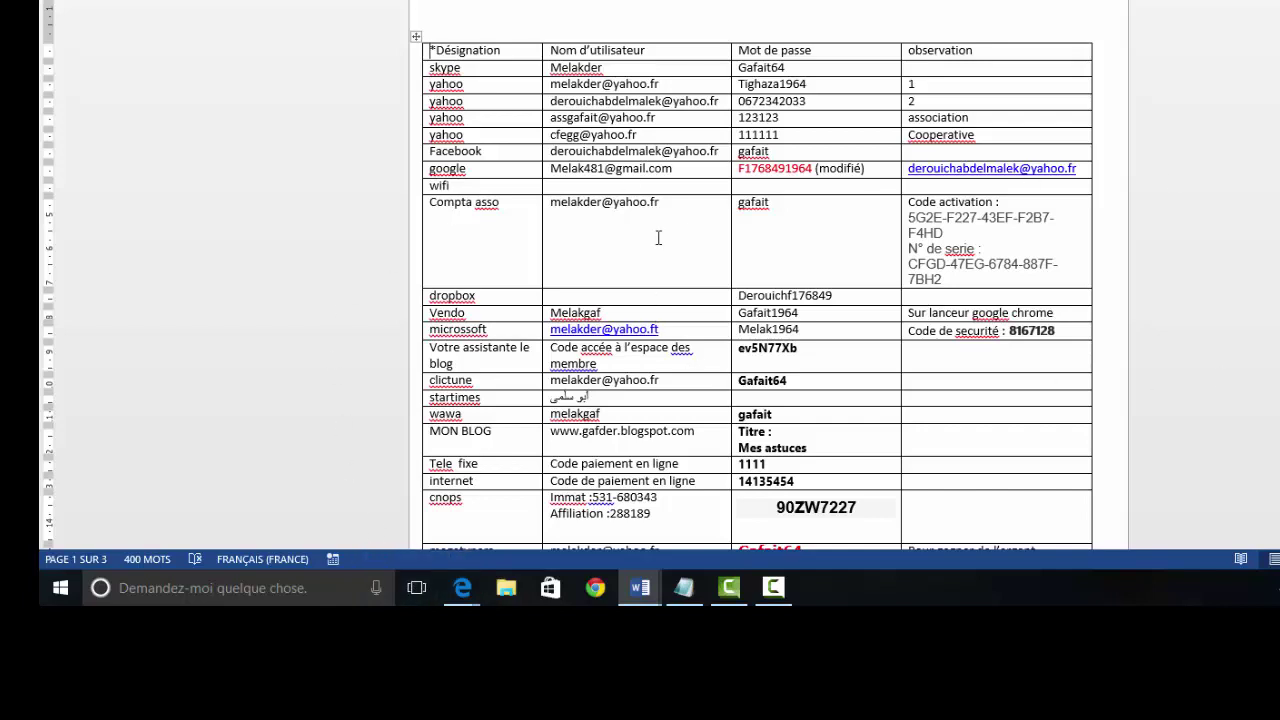
pyautogui.hotkey('alt', 'Tab')
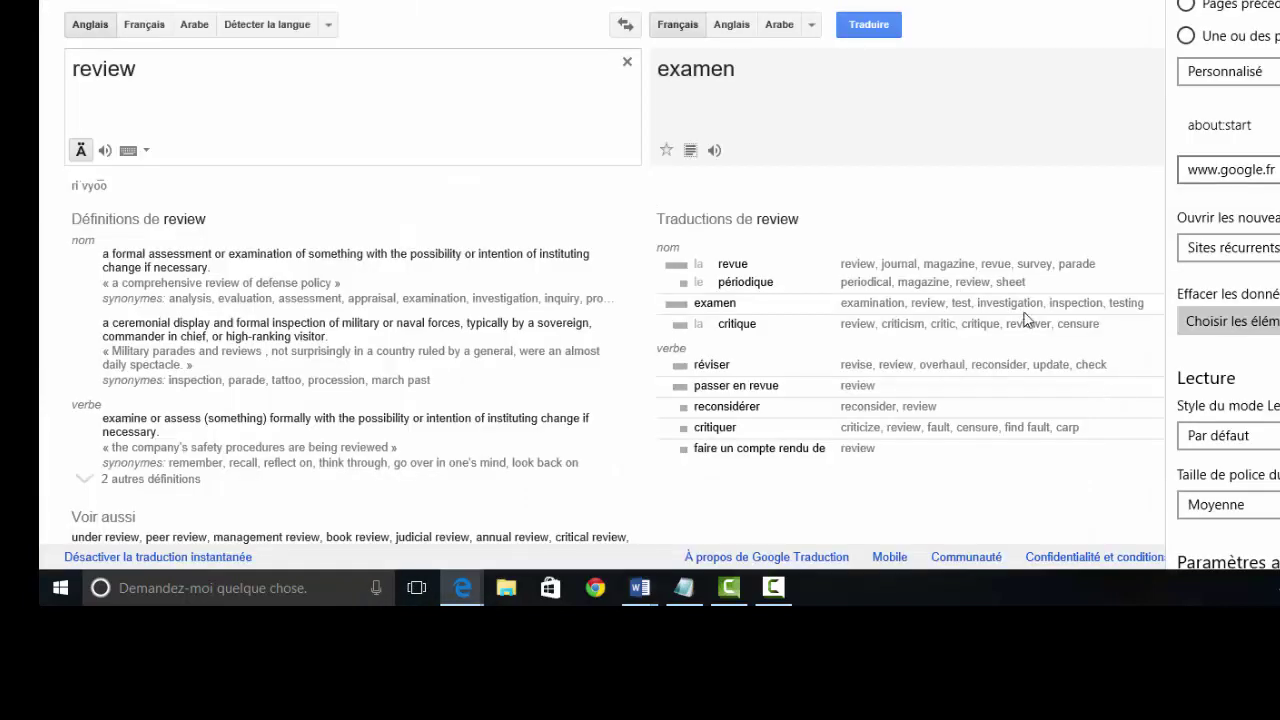